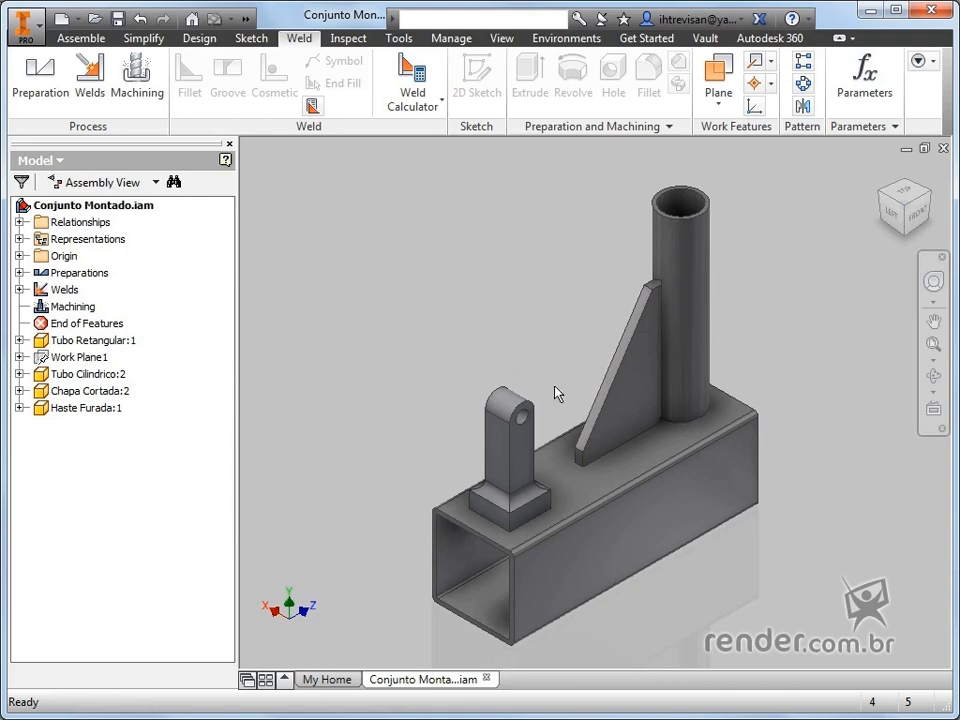
pyautogui.scroll(3, 600, 439)
pyautogui.keyDown('shift'); pyautogui.moveTo(604, 439); pyautogui.dragTo(668, 360, button='middle'); pyautogui.keyUp('shift')
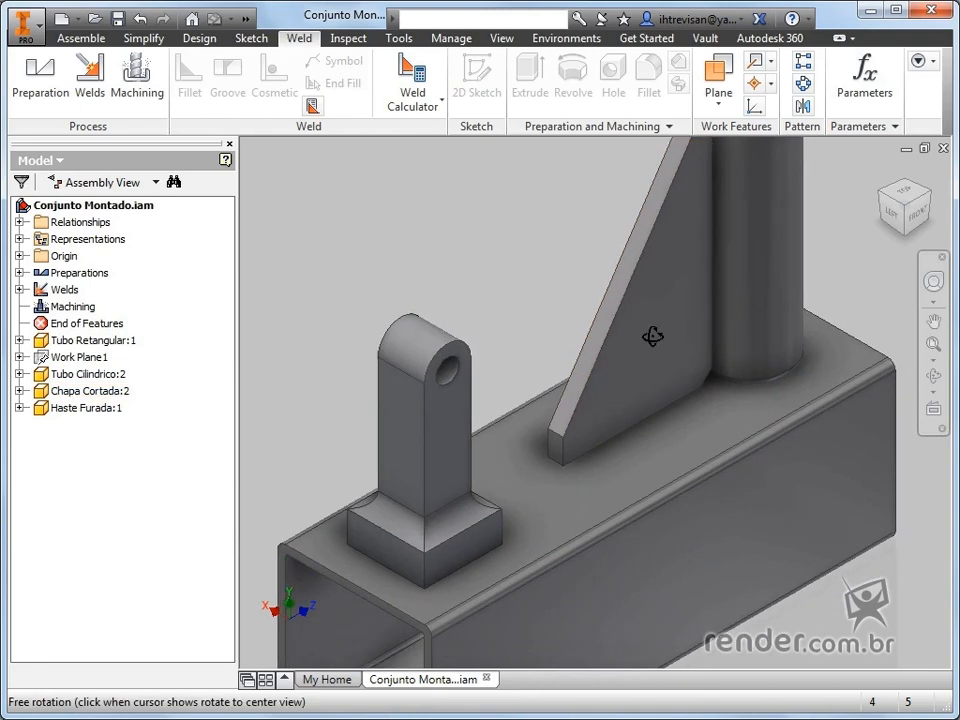
pyautogui.keyDown('shift'); pyautogui.moveTo(596, 214); pyautogui.dragTo(596, 182, button='middle'); pyautogui.keyUp('shift')
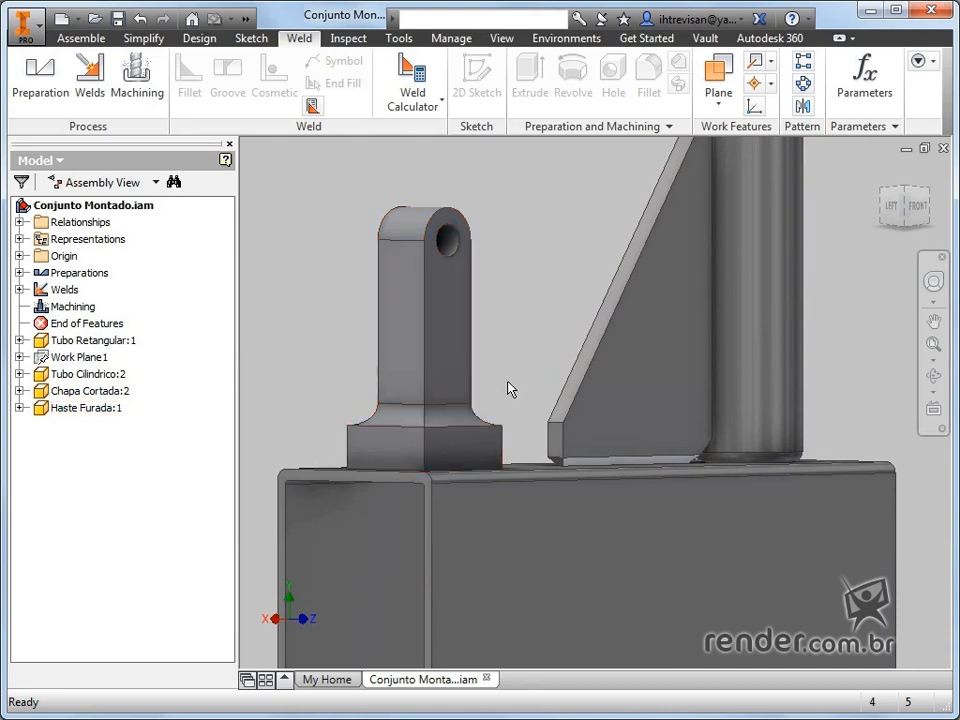
pyautogui.press('F6')
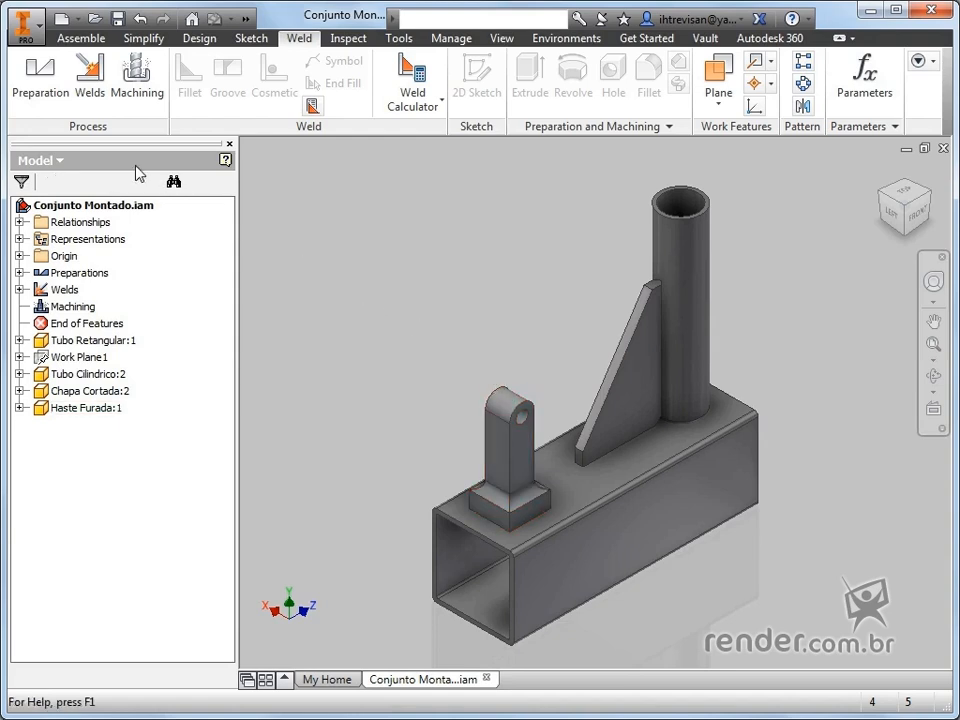
# Start a fillet weld between the side faces of the perforated rod's base and the top face of the rectangular tube.
pyautogui.click(90, 82)
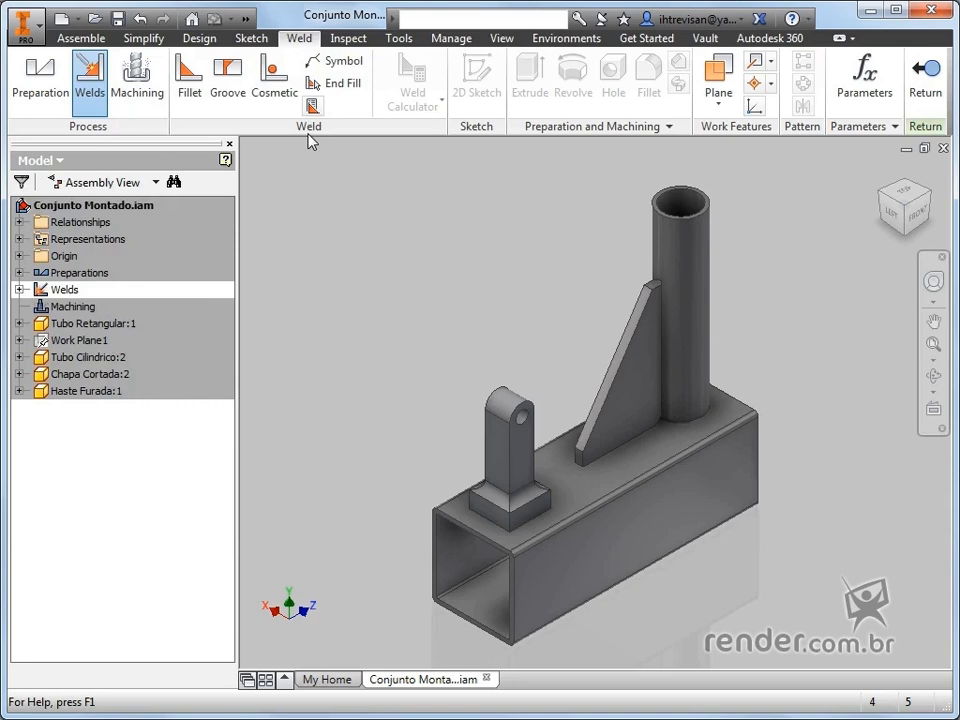
pyautogui.click(199, 117)
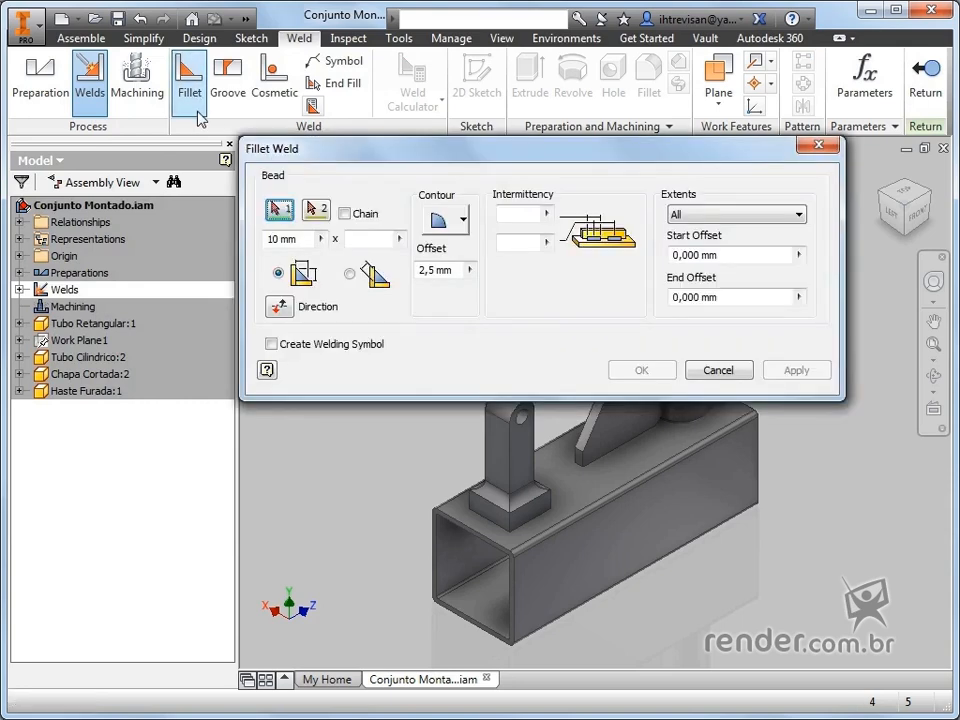
pyautogui.moveTo(565, 527); pyautogui.dragTo(735, 580, button='middle')
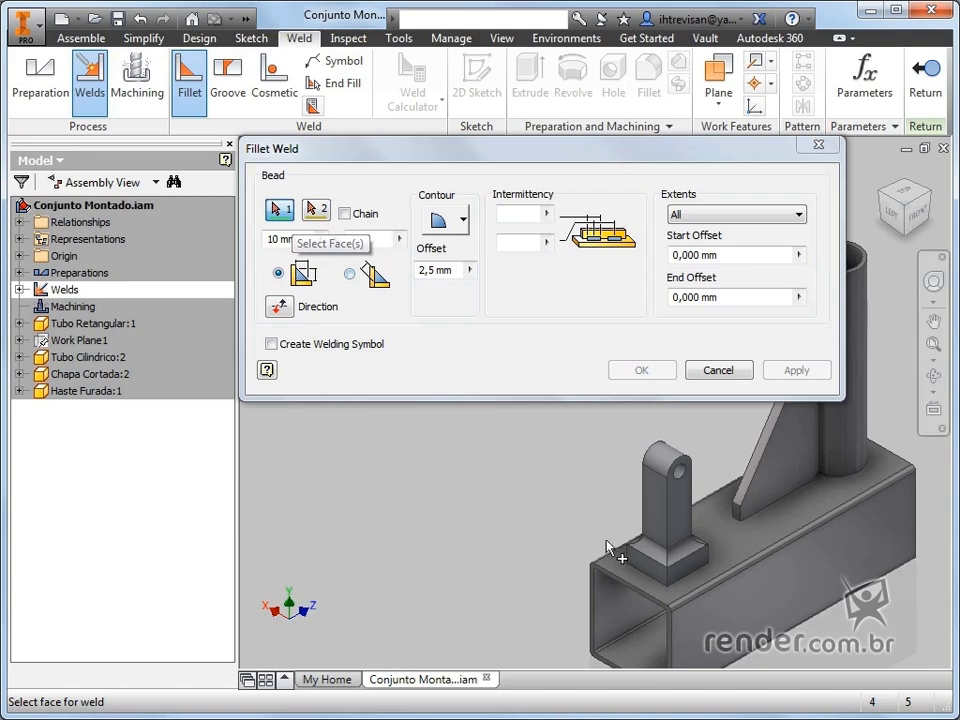
pyautogui.keyDown('shift'); pyautogui.moveTo(696, 574); pyautogui.dragTo(647, 505, button='middle'); pyautogui.keyUp('shift')
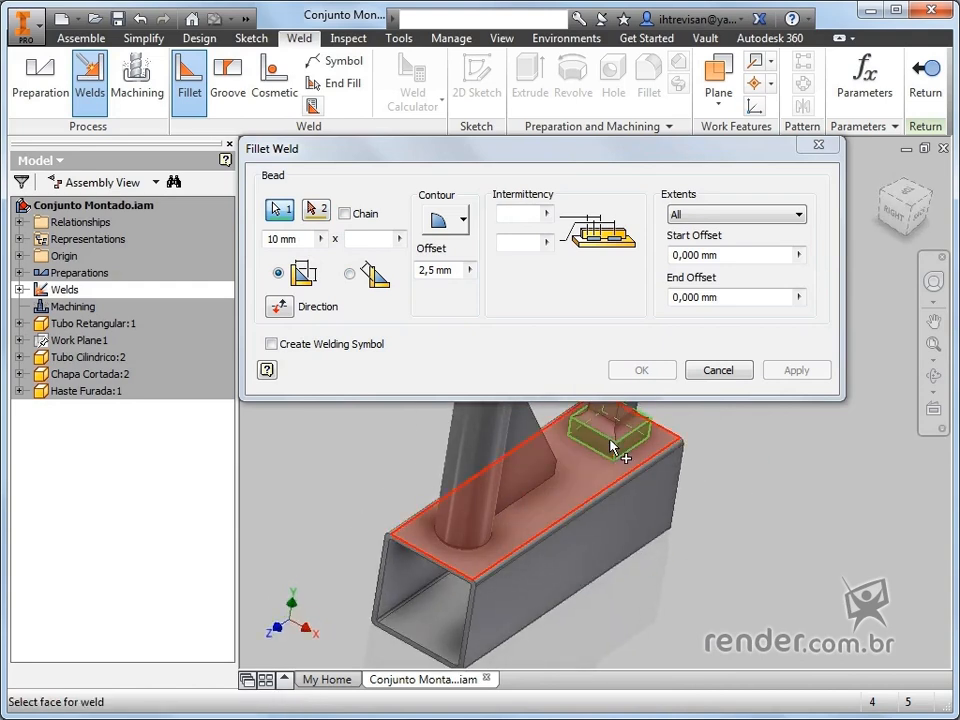
pyautogui.click(317, 210)
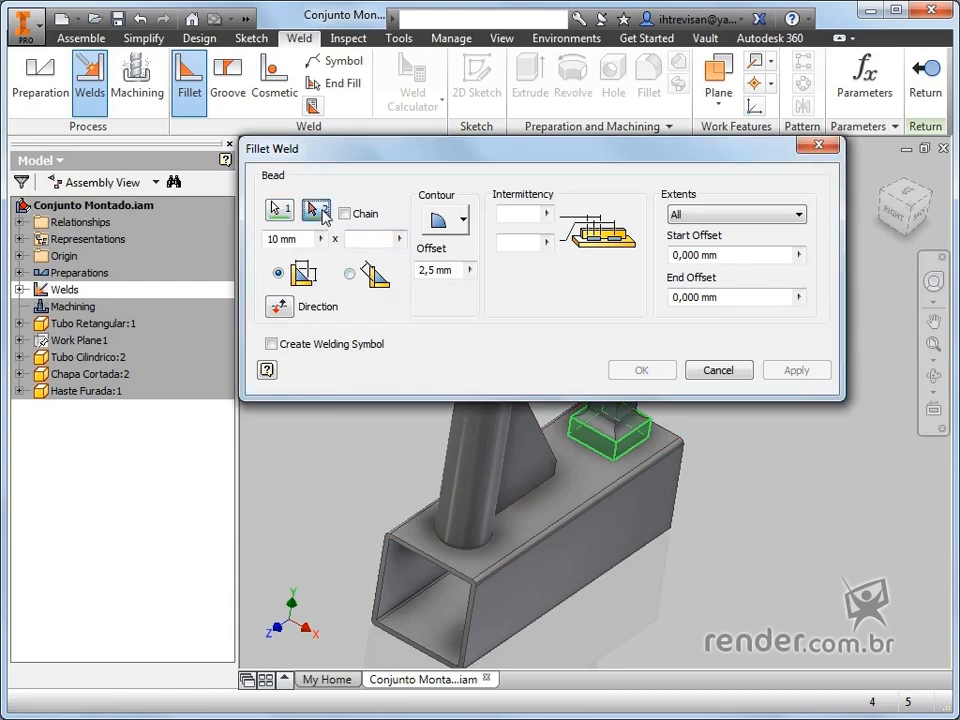
pyautogui.click(565, 448)
pyautogui.moveTo(671, 521); pyautogui.dragTo(647, 574, button='middle')
pyautogui.scroll(5, 621, 508)
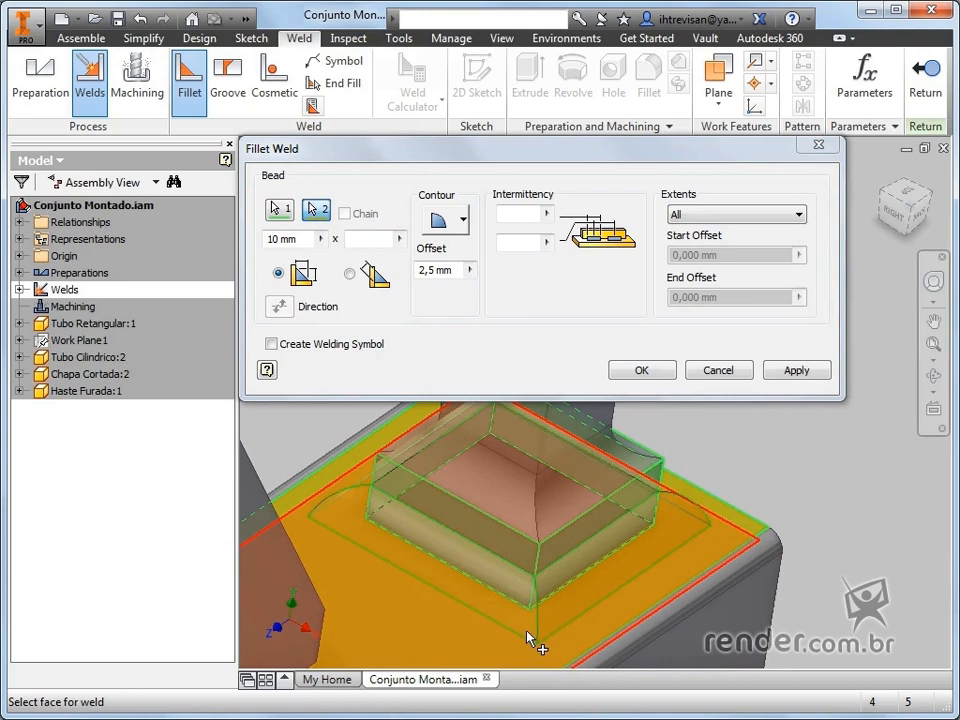
pyautogui.moveTo(529, 638)
pyautogui.click(514, 604)
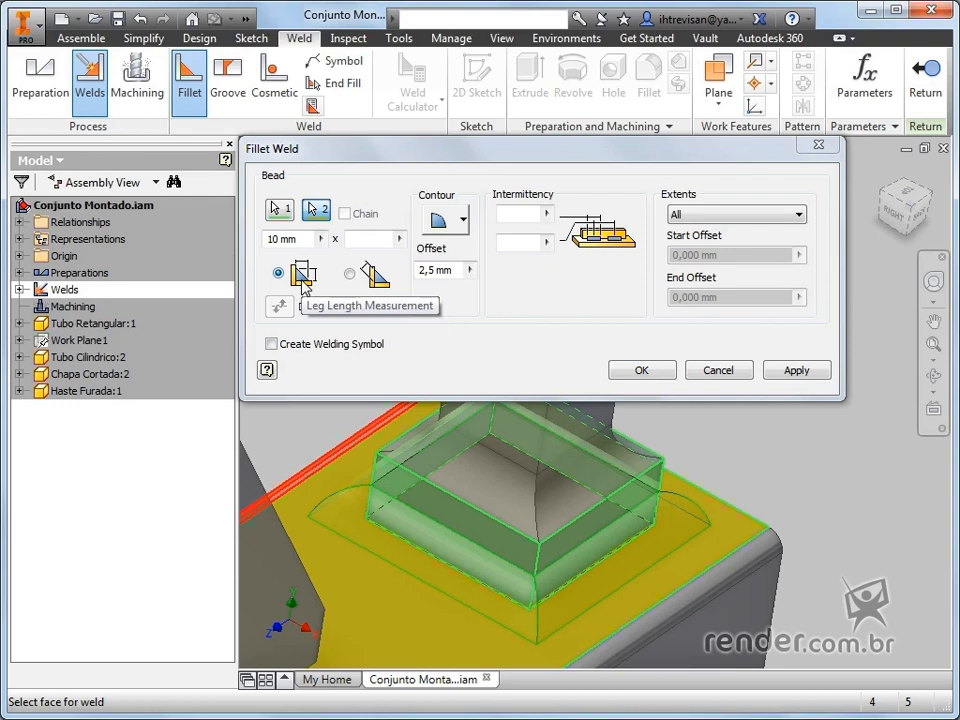
# Keep the bead measured by leg length and set its first leg to 5 mm.
pyautogui.click(351, 280)
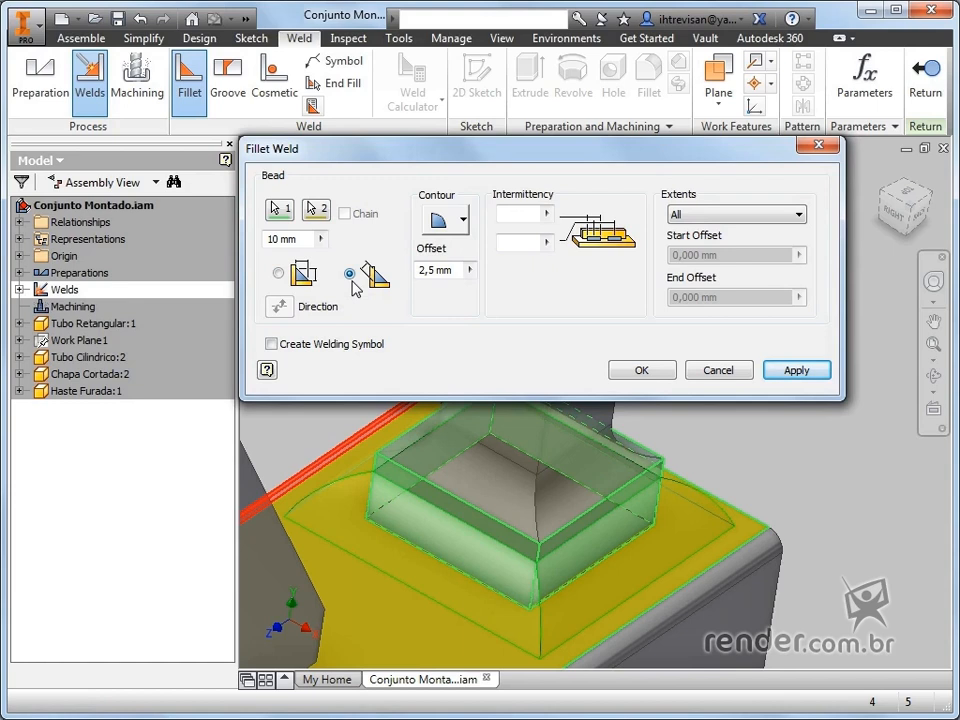
pyautogui.click(291, 275)
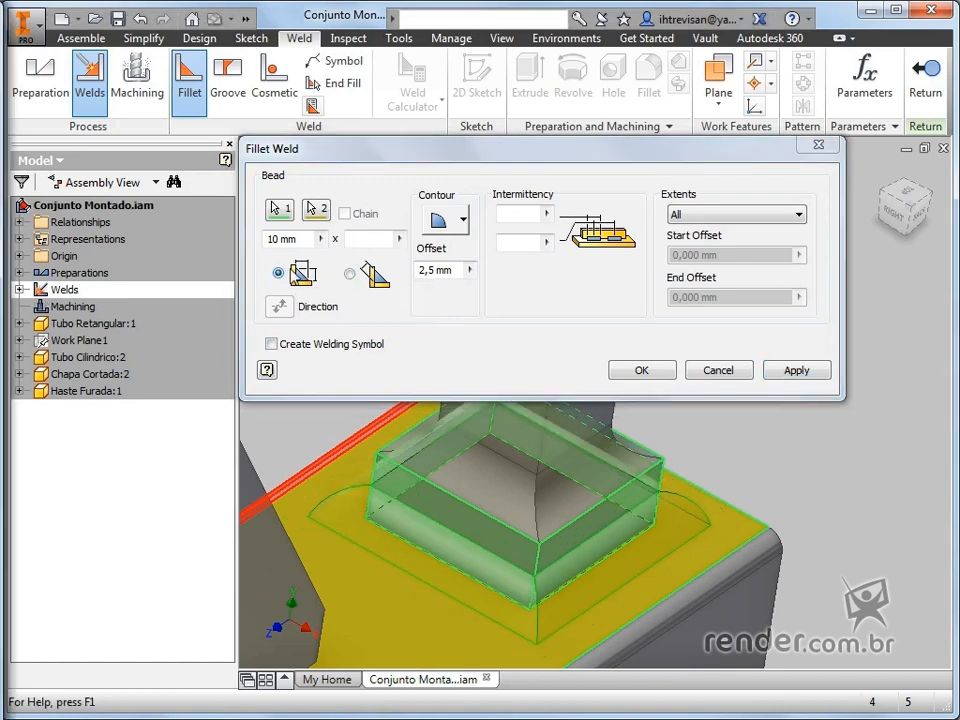
pyautogui.moveTo(300, 244); pyautogui.dragTo(268, 246)
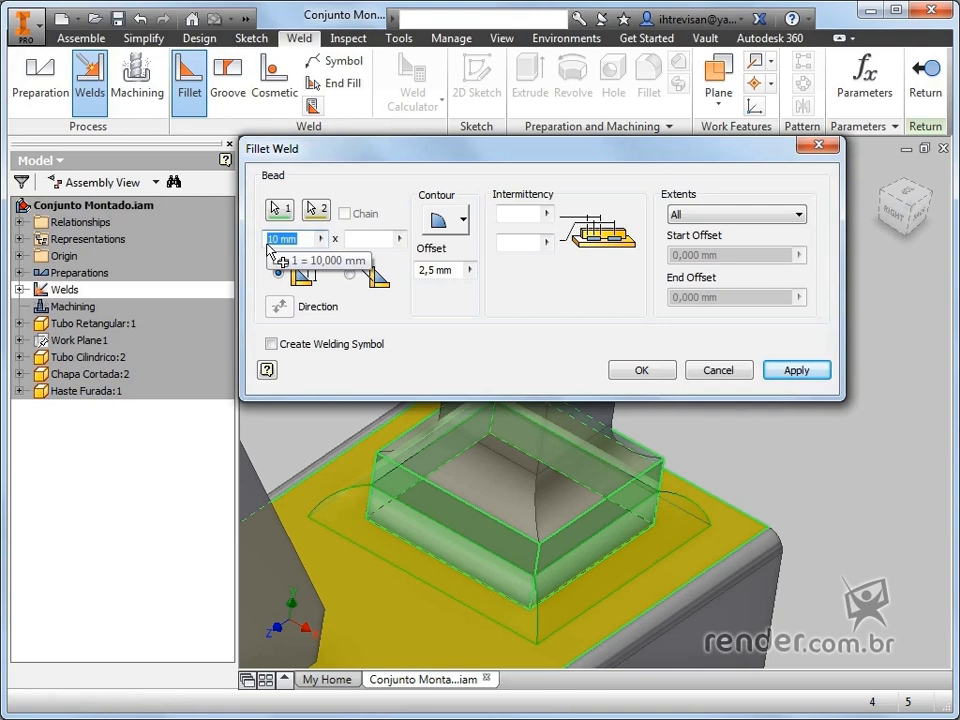
pyautogui.click(355, 238)
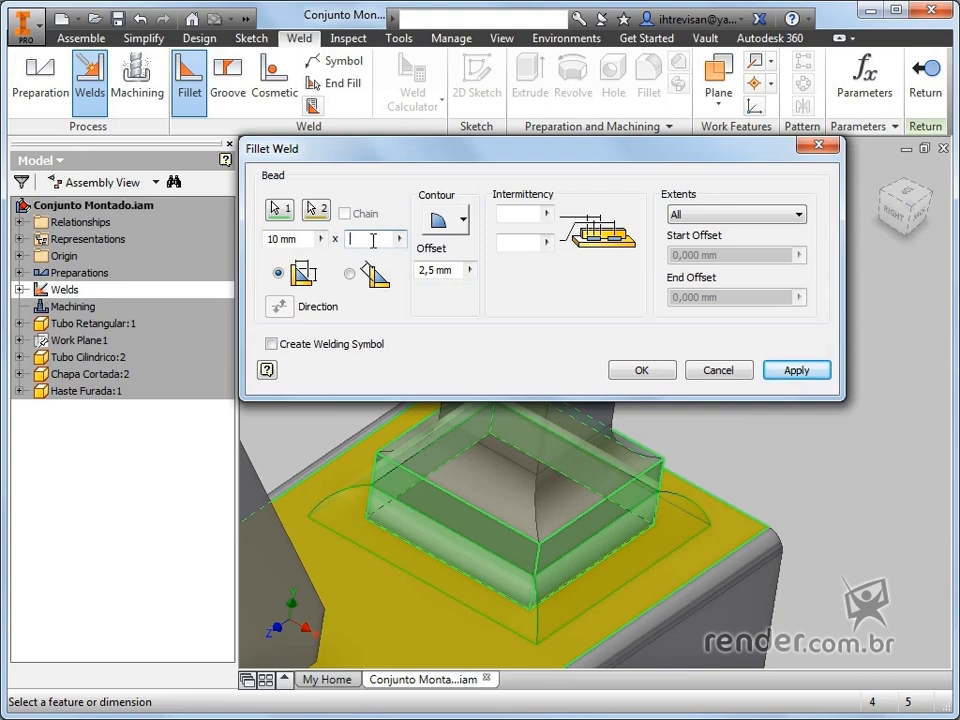
pyautogui.moveTo(300, 239); pyautogui.dragTo(265, 238)
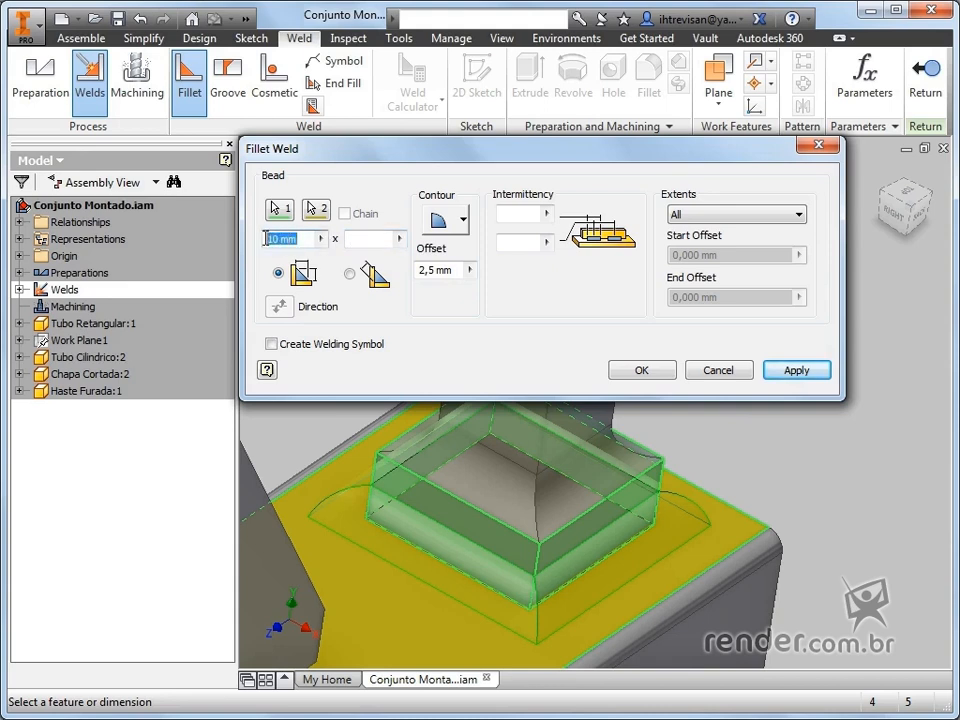
pyautogui.write('5')
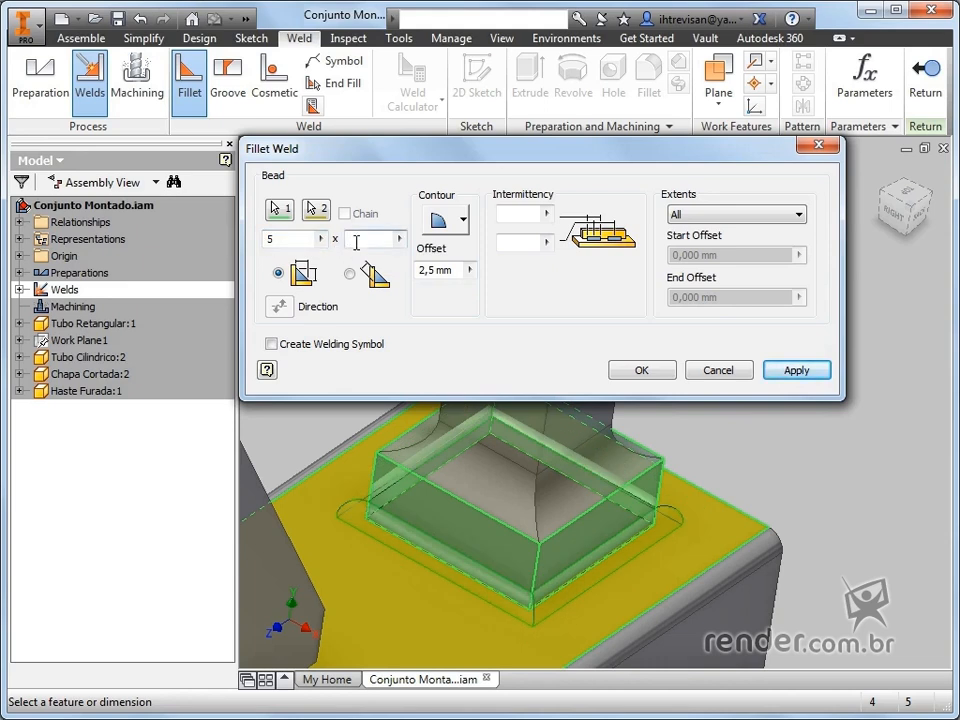
# Give the bead a convex contour with an offset of 1,5 mm and apply the weld around the rod's base.
pyautogui.click(445, 221)
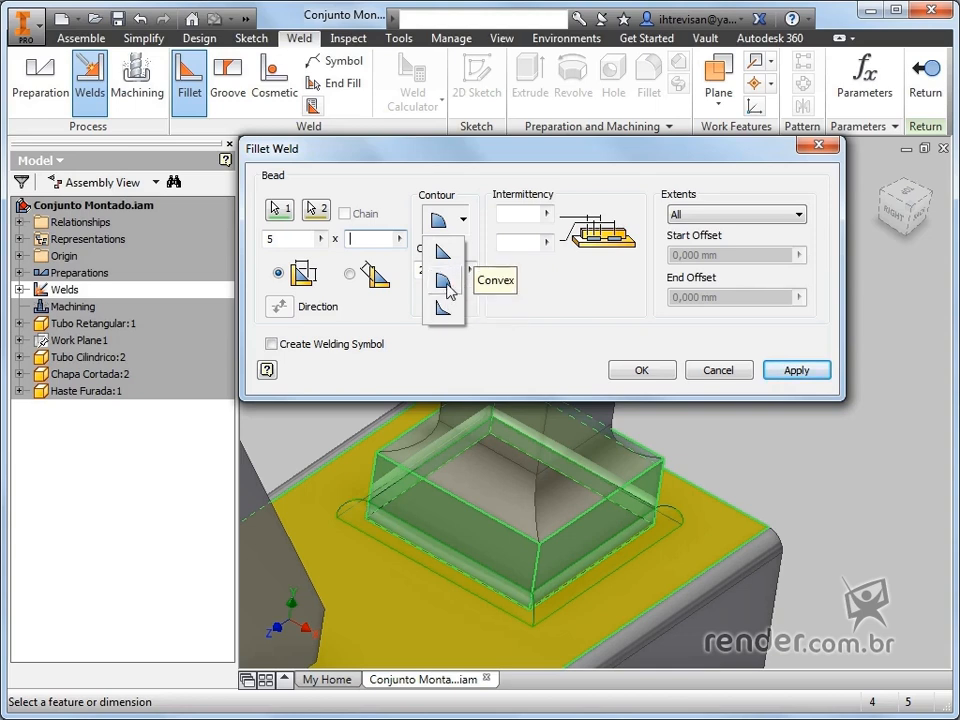
pyautogui.click(447, 286)
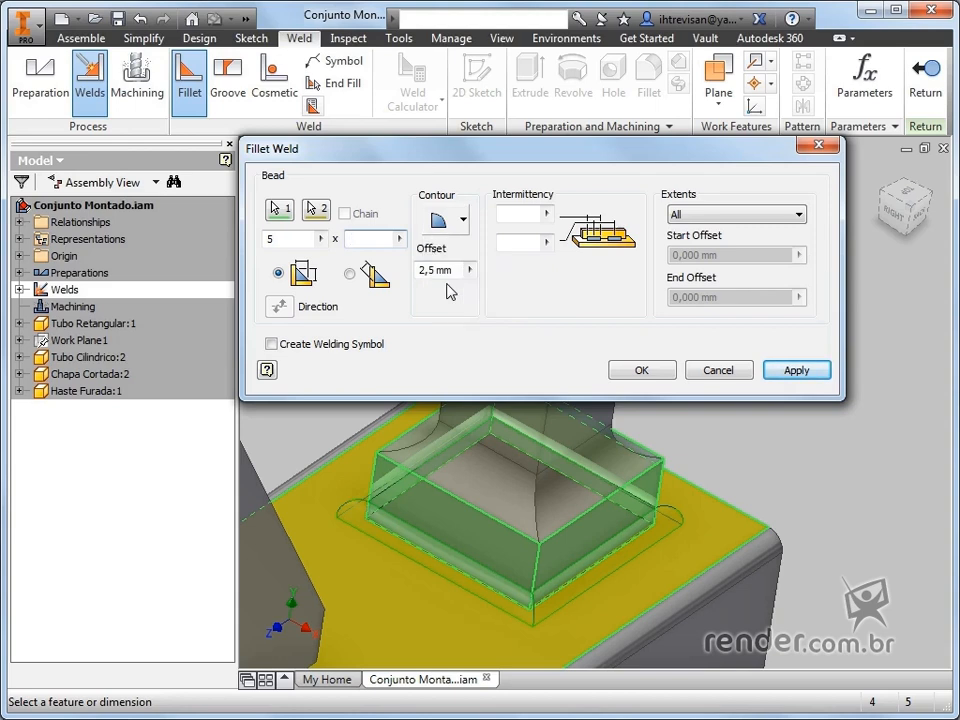
pyautogui.click(414, 272)
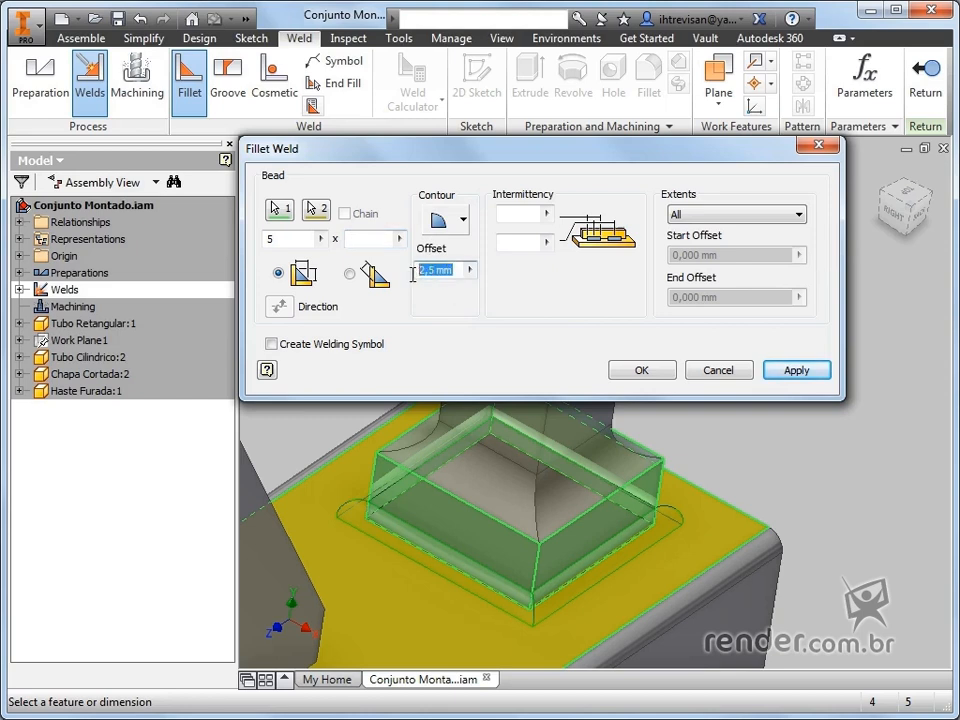
pyautogui.write('1,5')
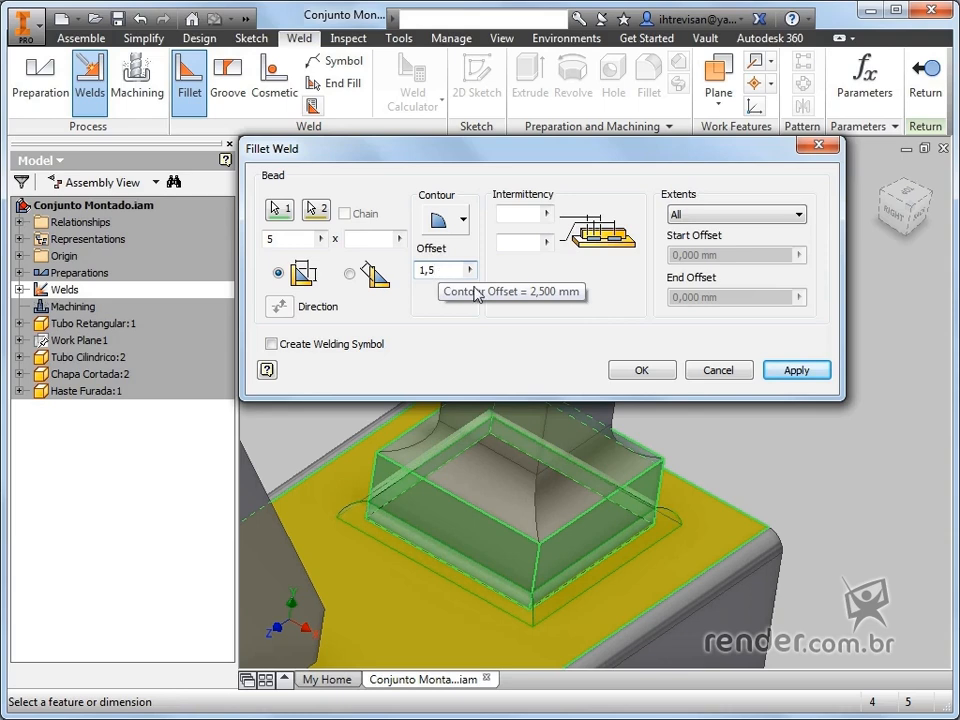
pyautogui.click(796, 371)
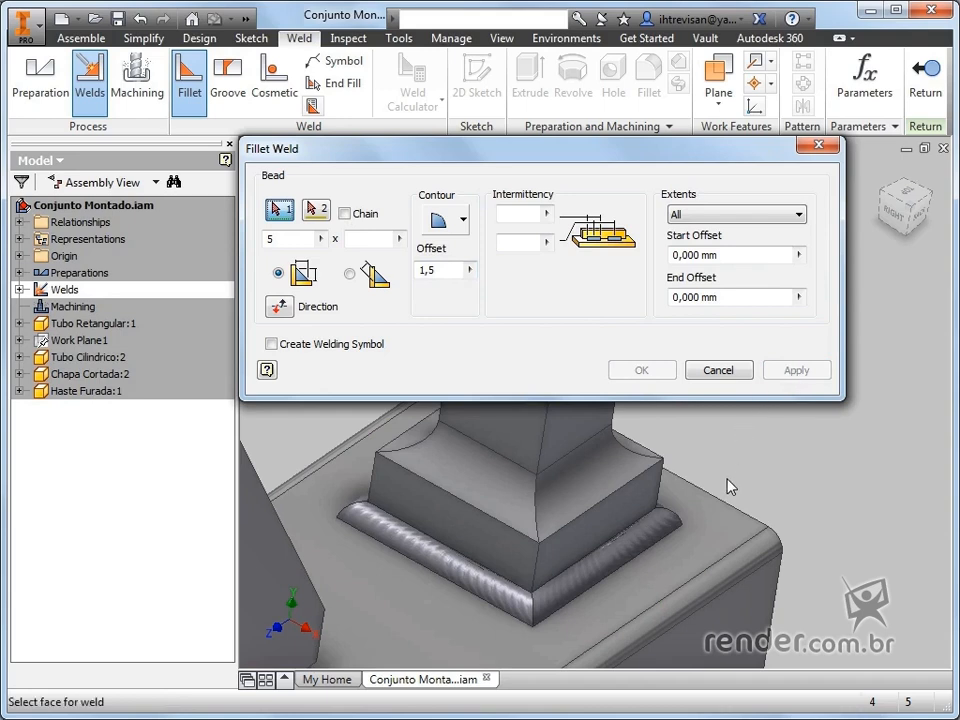
# Choose the chamfered lower edge face of the cylindrical tube and the rectangular tube's top face as the next fillet weld's two face sets.
pyautogui.press('F6')
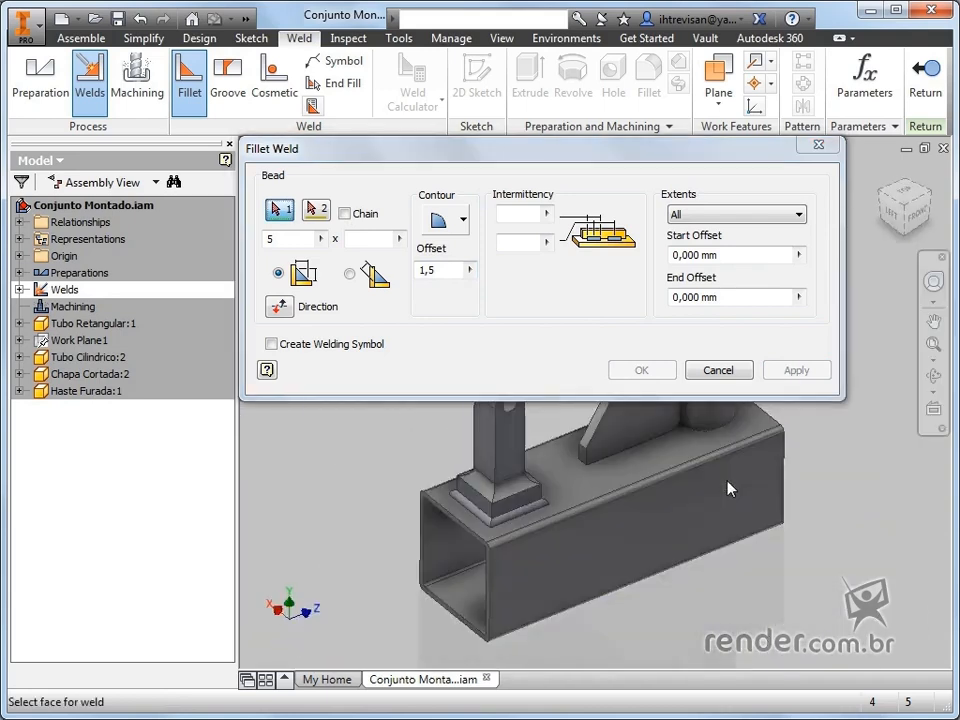
pyautogui.moveTo(750, 470); pyautogui.dragTo(800, 548, button='middle')
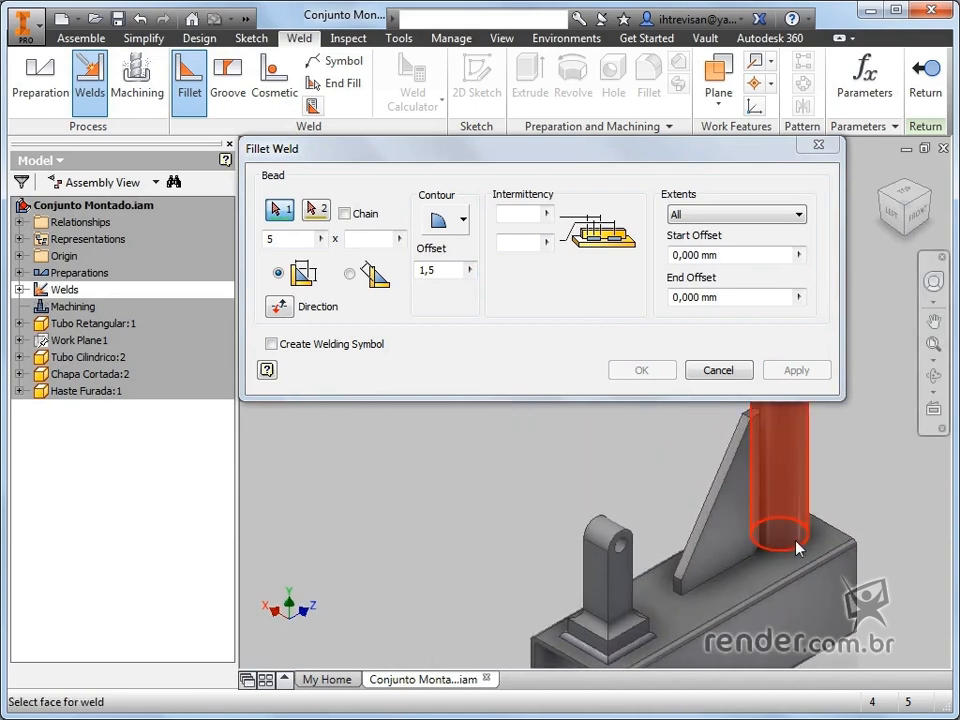
pyautogui.scroll(2, 798, 546)
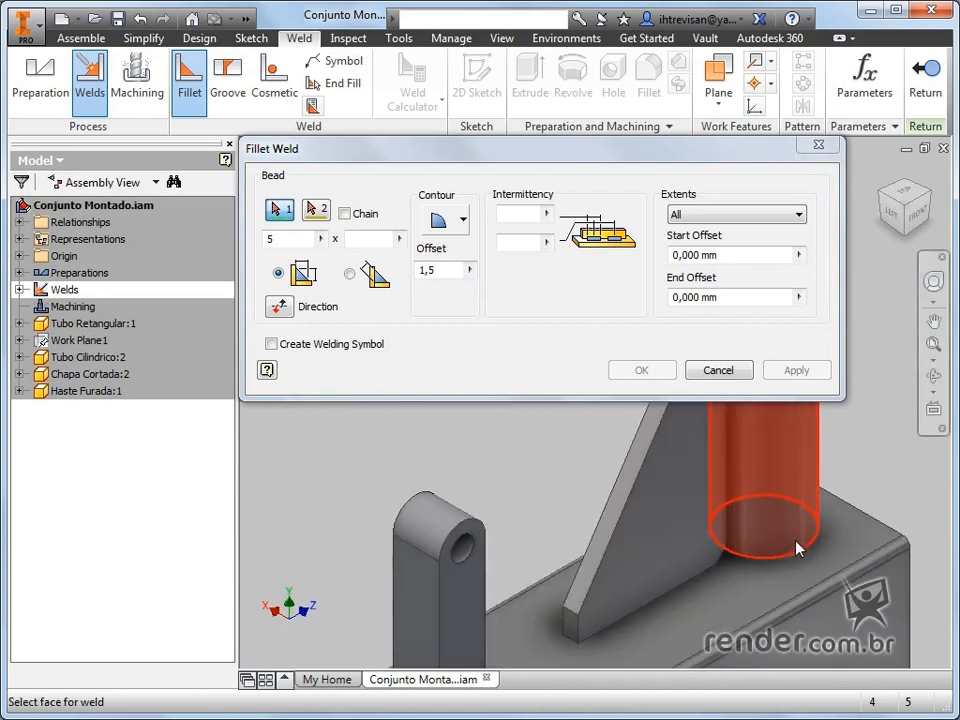
pyautogui.moveTo(798, 548)
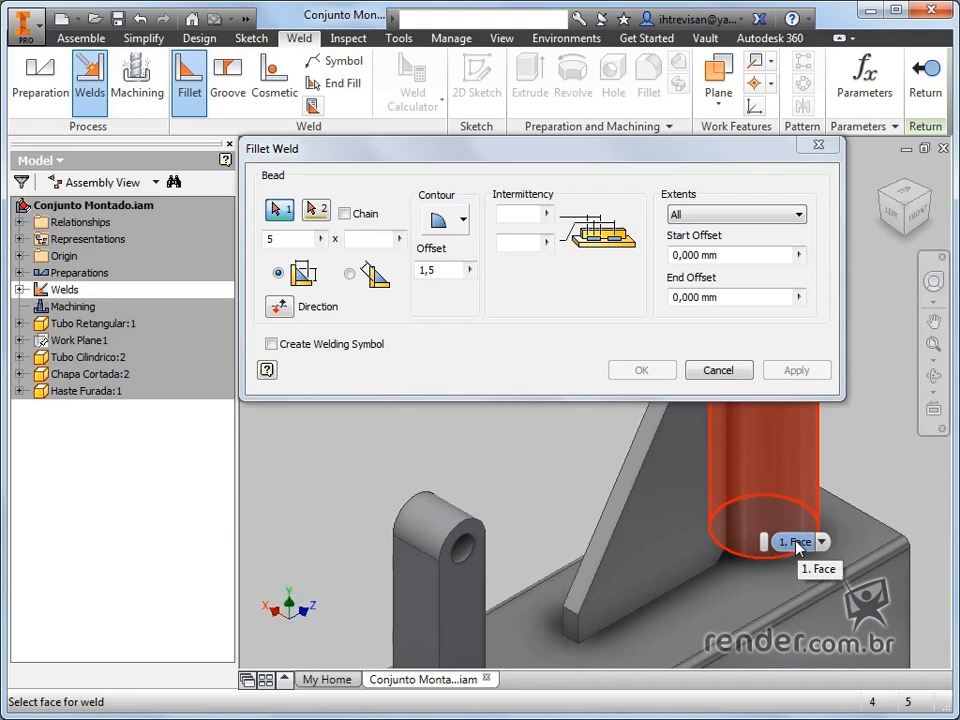
pyautogui.scroll(5, 827, 581)
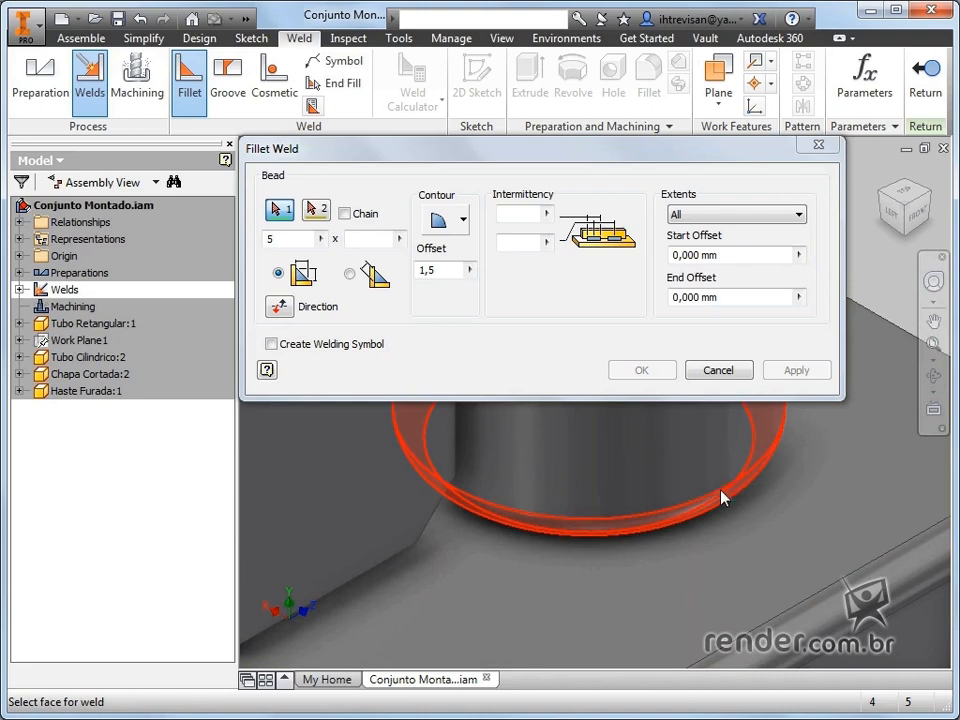
pyautogui.click(724, 497)
pyautogui.click(598, 527)
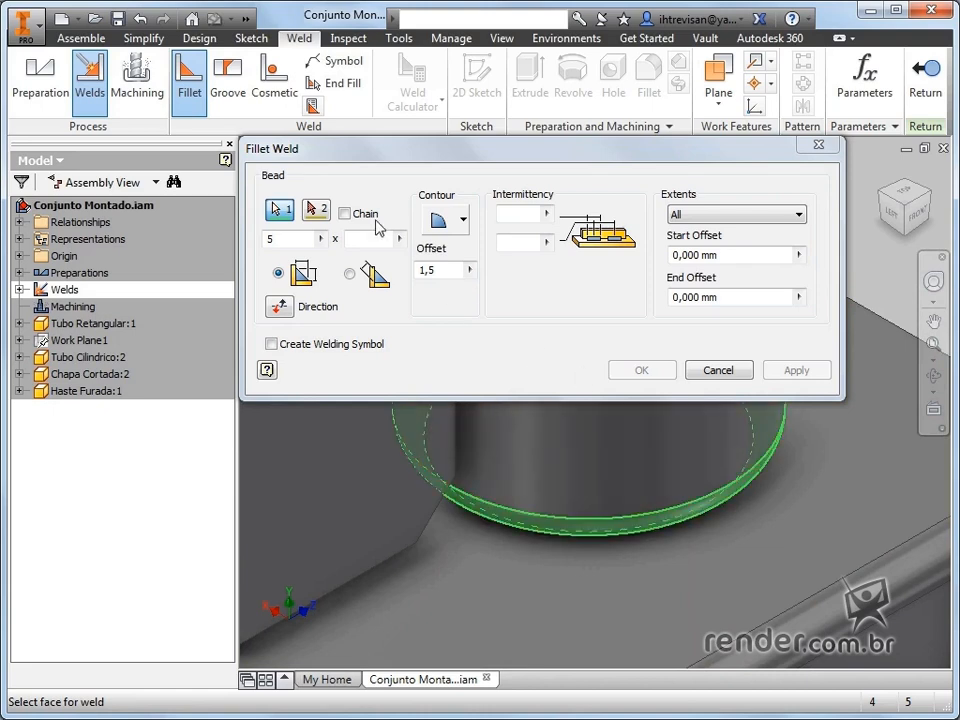
pyautogui.click(320, 210)
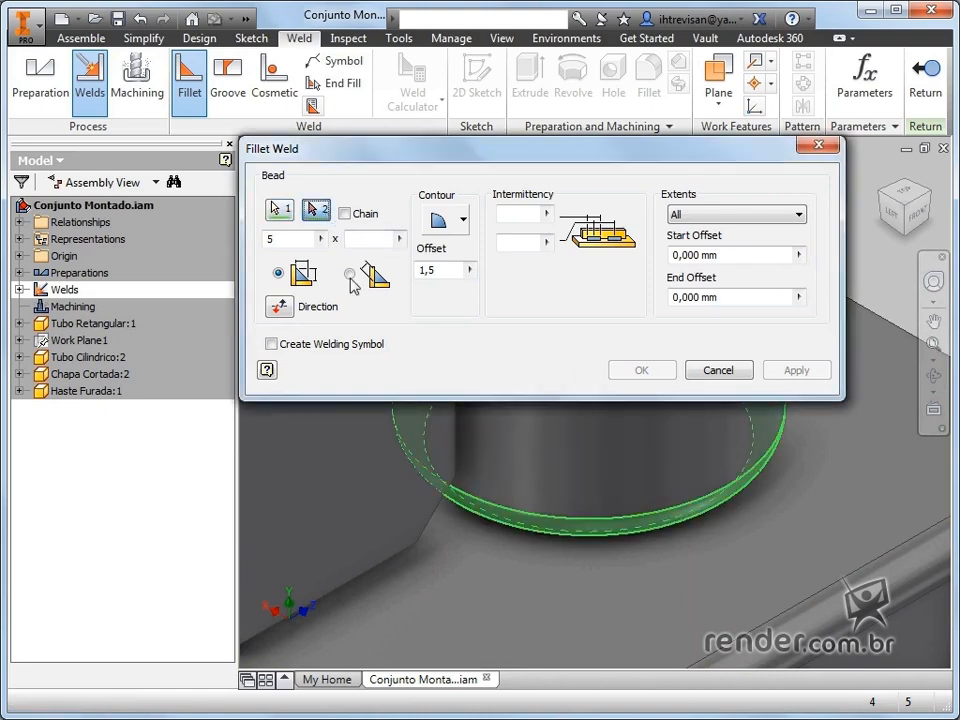
pyautogui.click(491, 562)
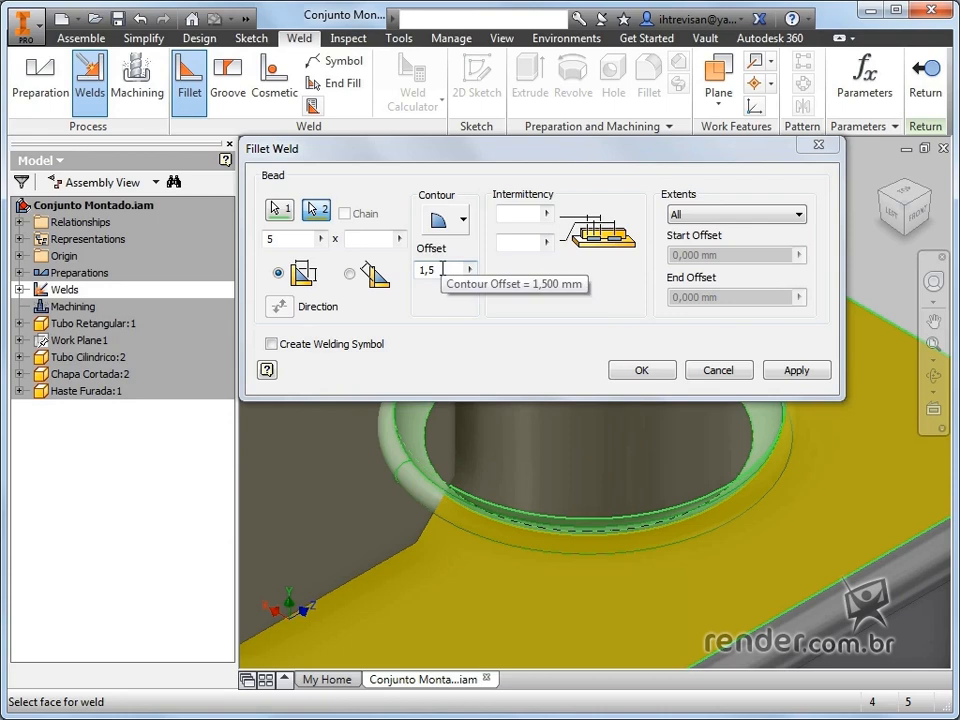
# Set the contour offset to 0,5 mm and apply the fillet weld around the cylindrical tube.
pyautogui.moveTo(442, 269); pyautogui.dragTo(420, 272)
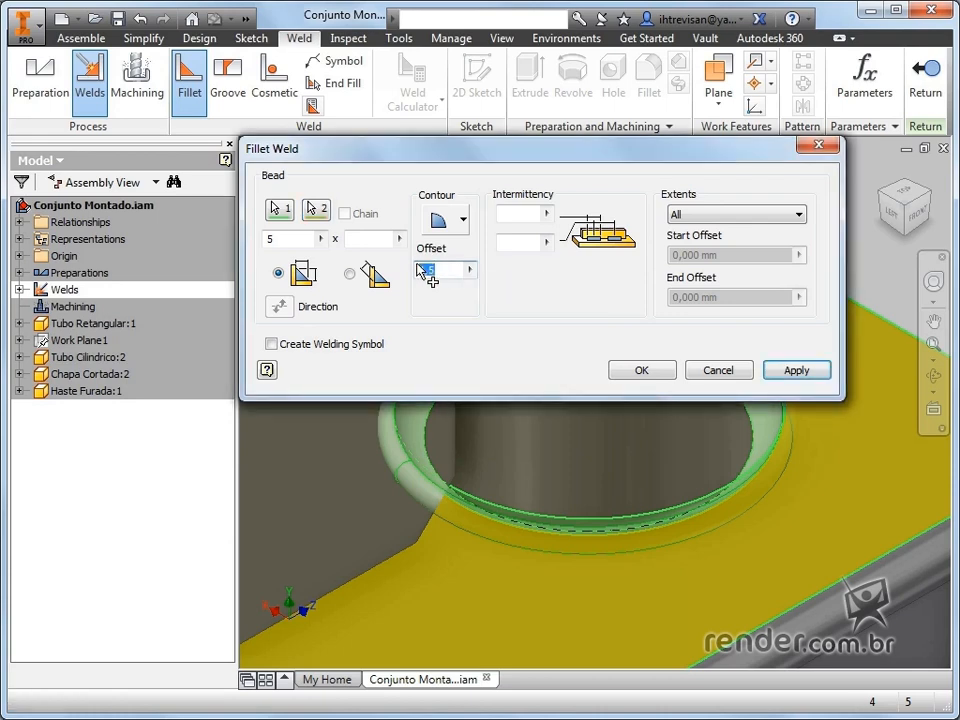
pyautogui.write('0,5')
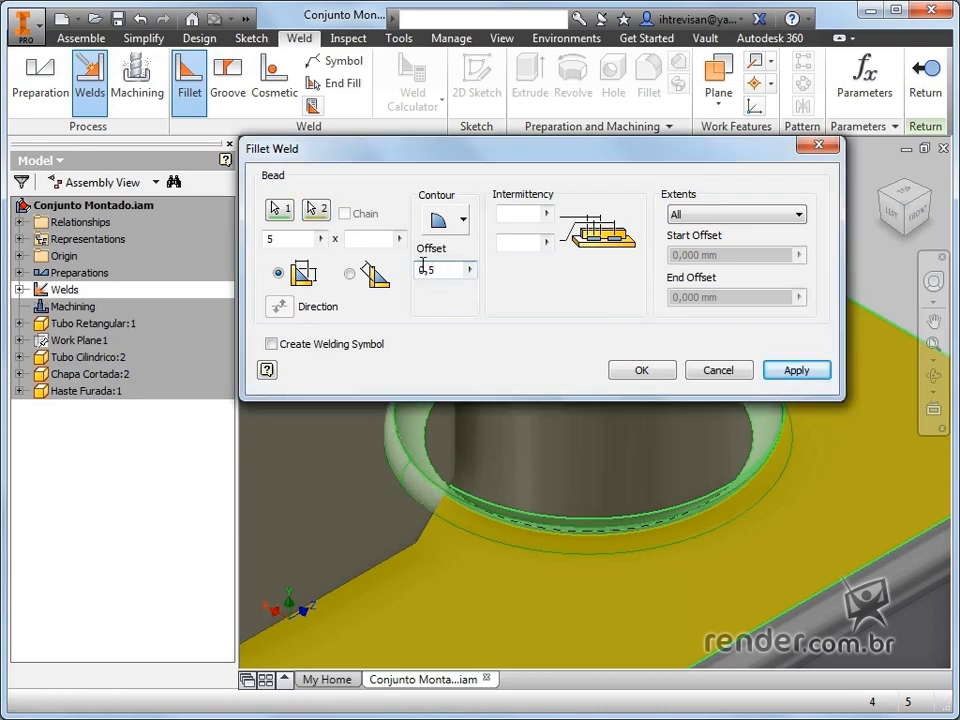
pyautogui.click(783, 372)
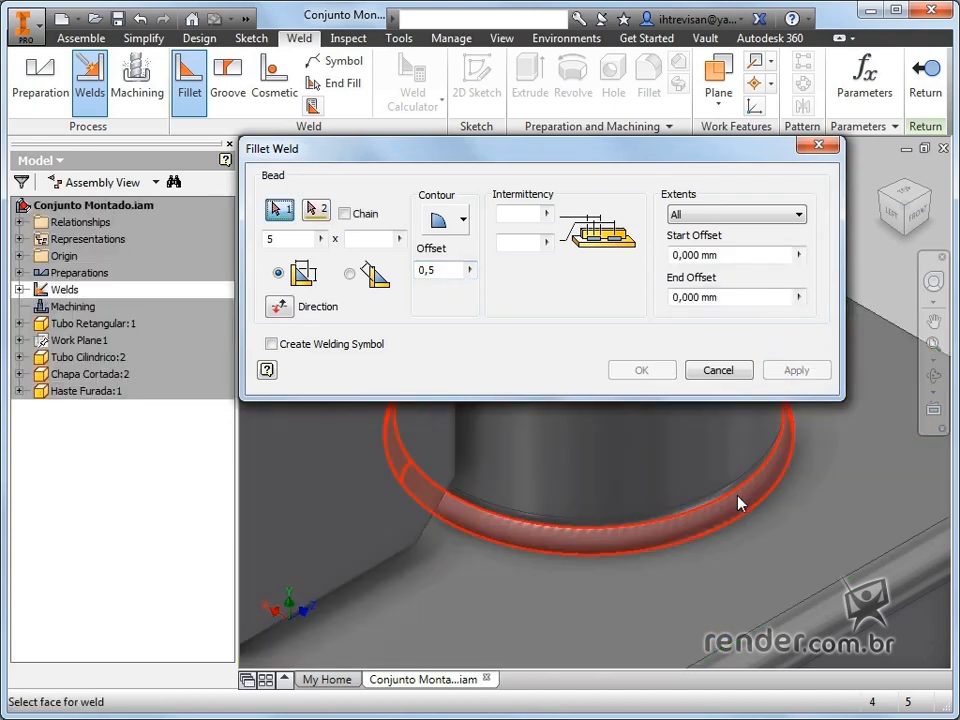
# Choose the cut plate's two chamfered lower faces and the rectangular tube's top face as the next fillet weld's two face sets.
pyautogui.scroll(-5, 737, 506)
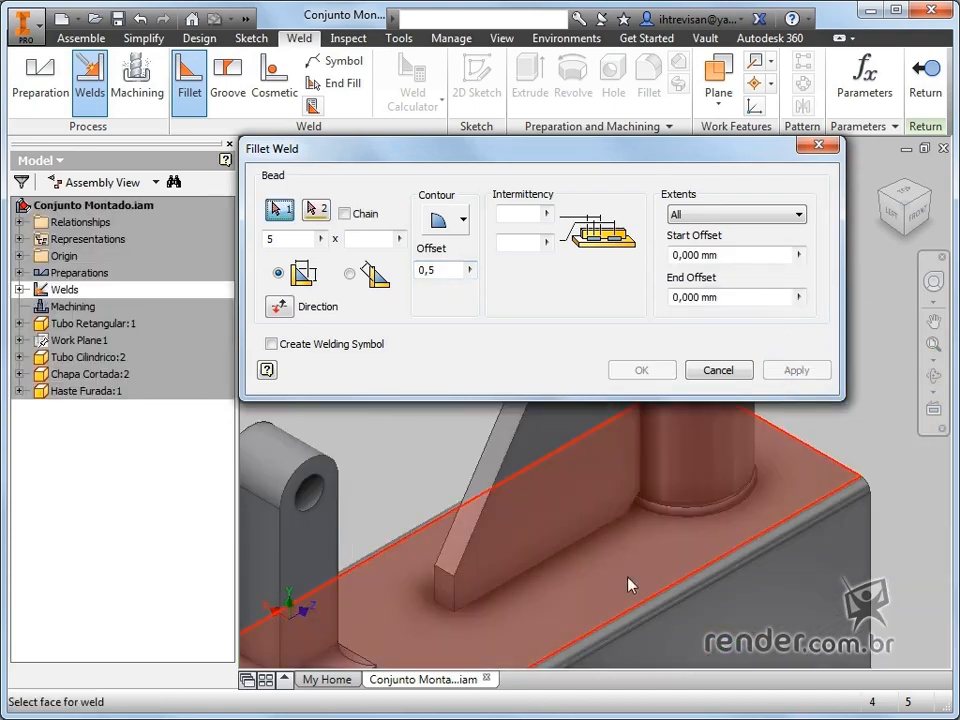
pyautogui.moveTo(604, 594); pyautogui.dragTo(657, 539, button='middle')
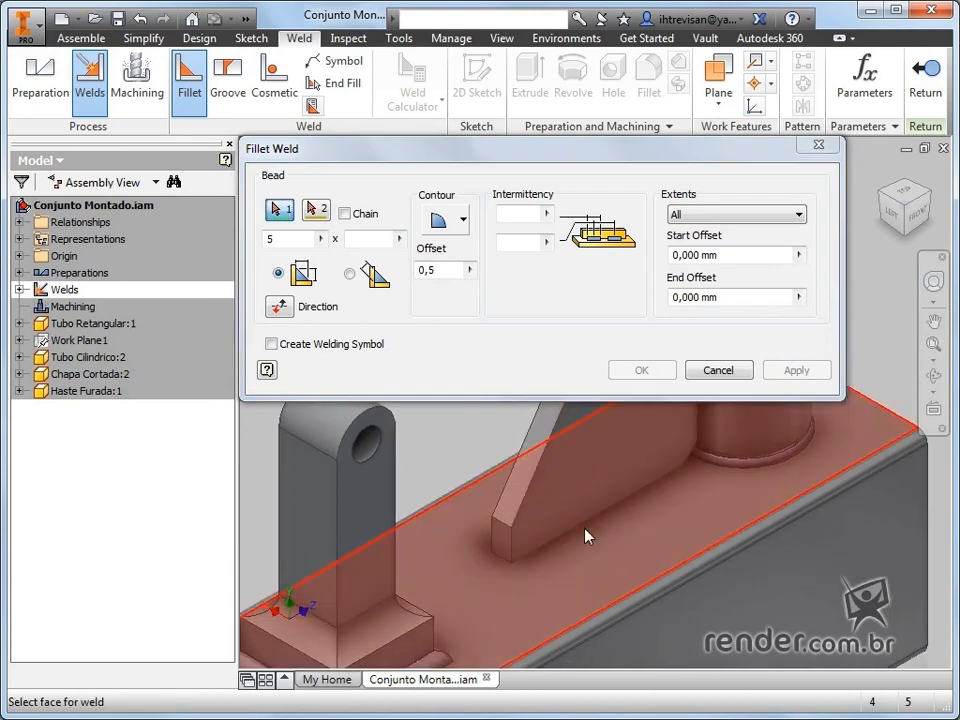
pyautogui.scroll(3, 562, 553)
pyautogui.keyDown('shift'); pyautogui.moveTo(563, 553); pyautogui.dragTo(561, 459, button='middle'); pyautogui.keyUp('shift')
pyautogui.click(557, 457)
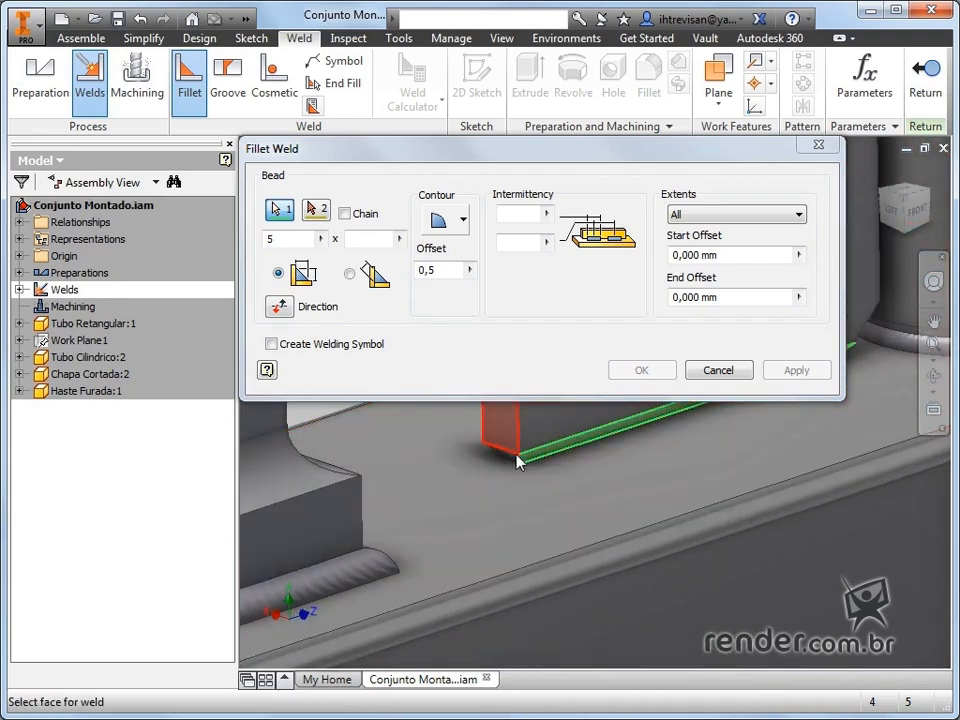
pyautogui.keyDown('shift'); pyautogui.moveTo(517, 460); pyautogui.dragTo(697, 566, button='middle'); pyautogui.keyUp('shift')
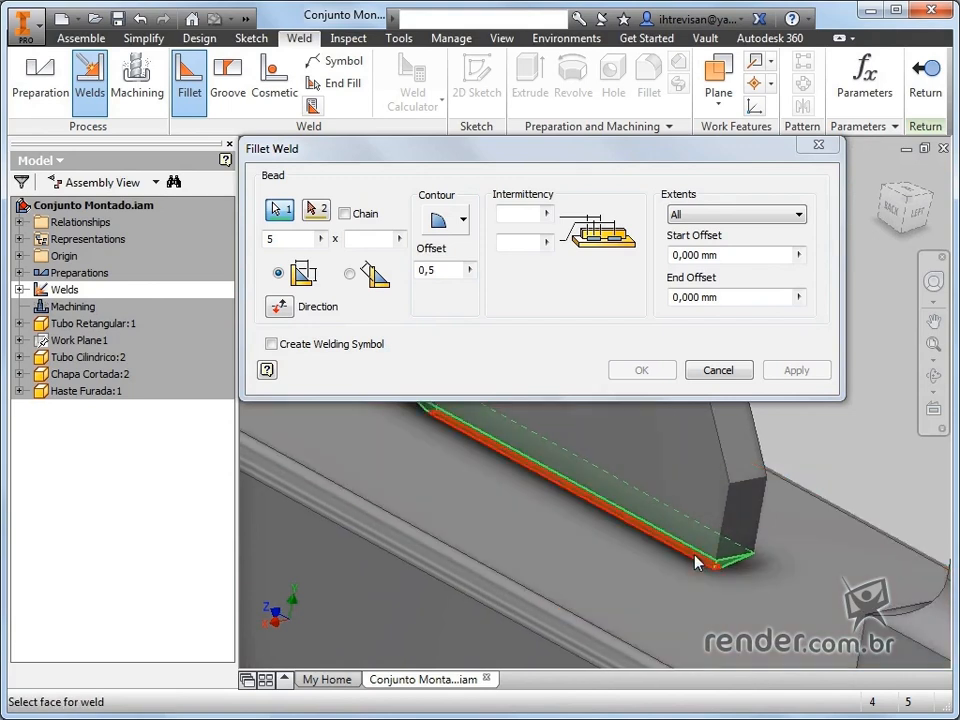
pyautogui.click(697, 562)
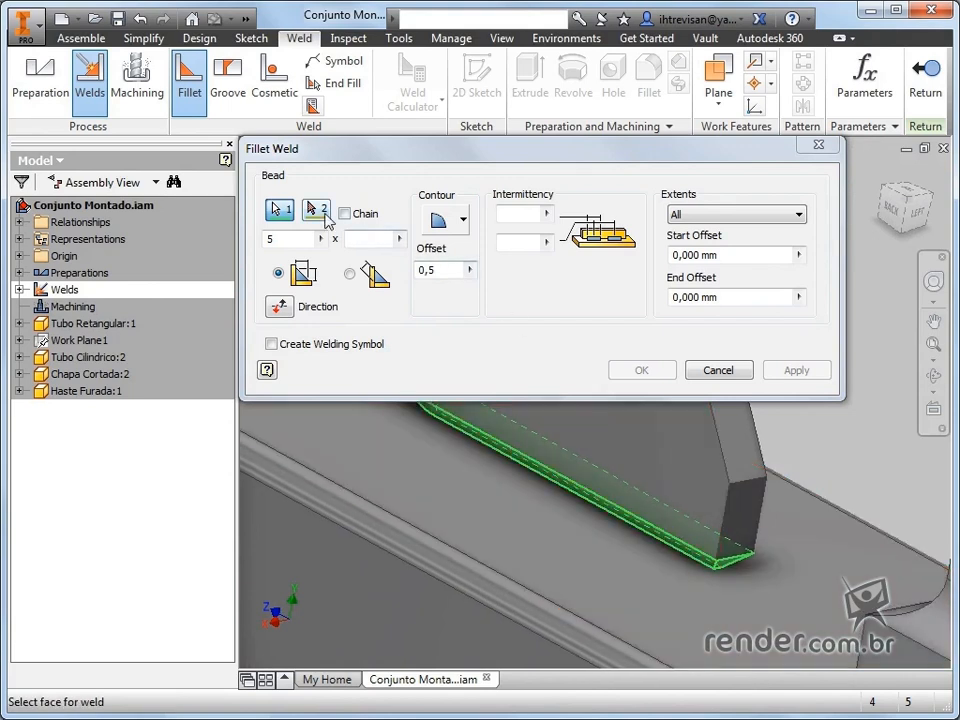
pyautogui.click(316, 209)
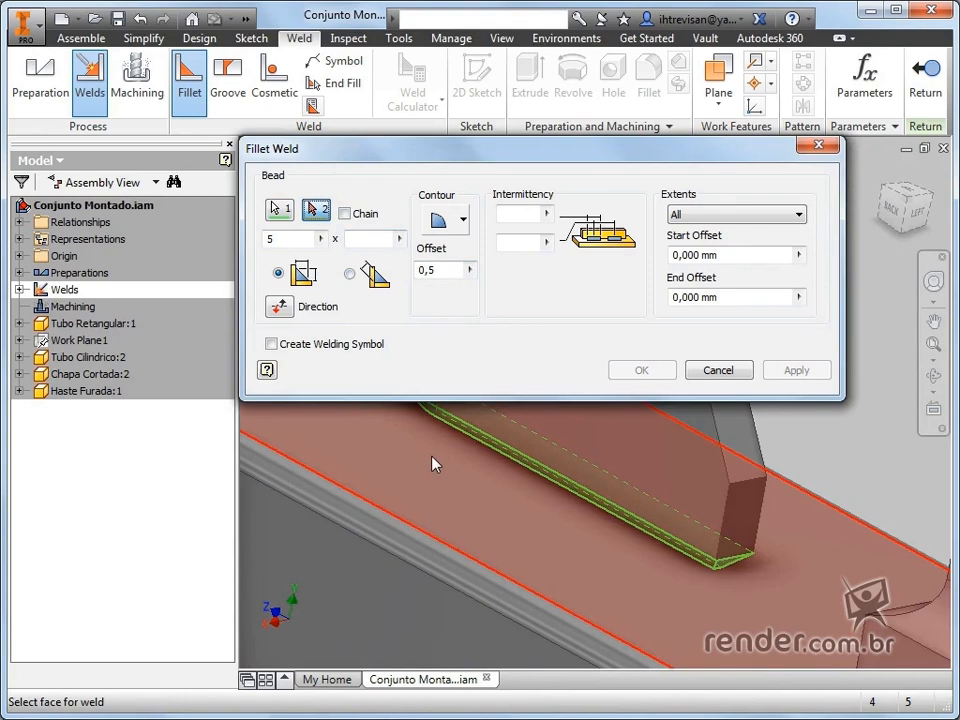
pyautogui.click(435, 464)
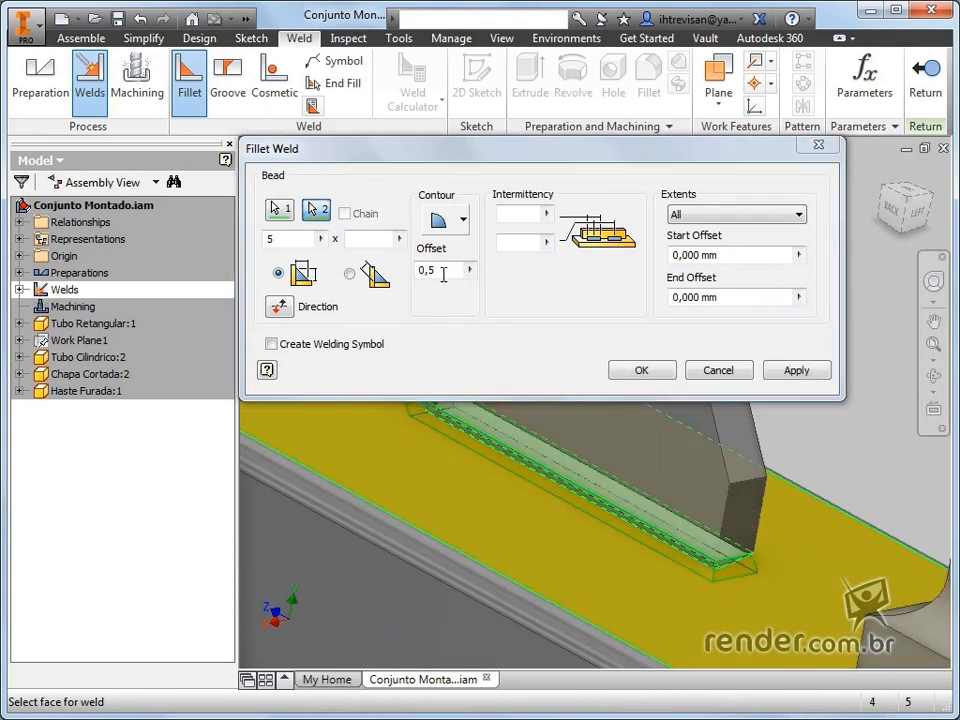
# Give the bead a flat contour and apply the fillet weld along both sides of the cut plate's base.
pyautogui.click(443, 224)
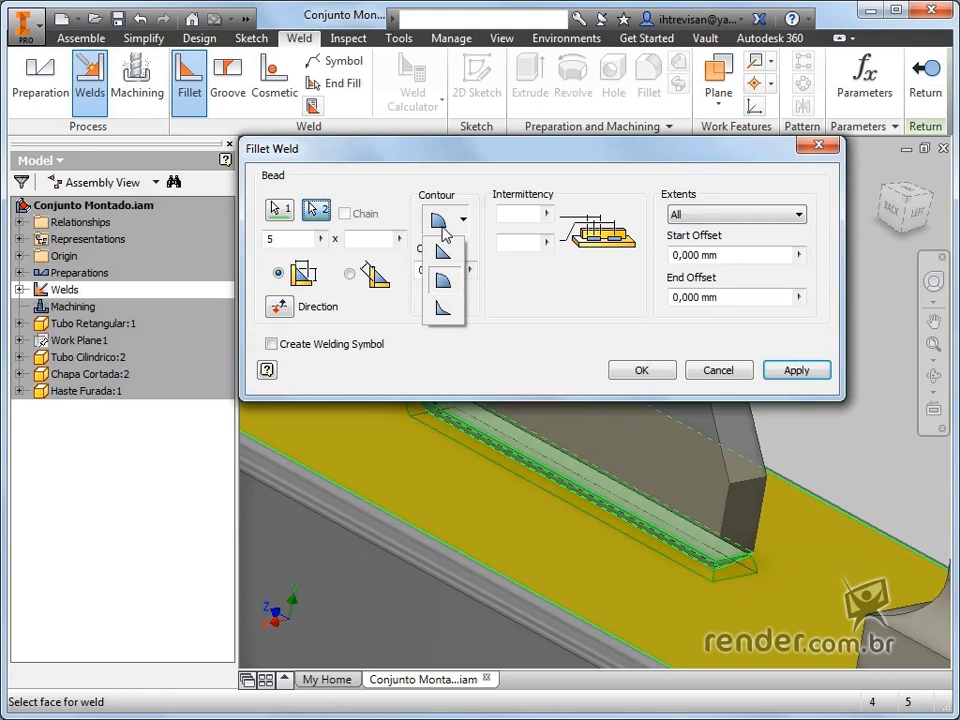
pyautogui.click(450, 256)
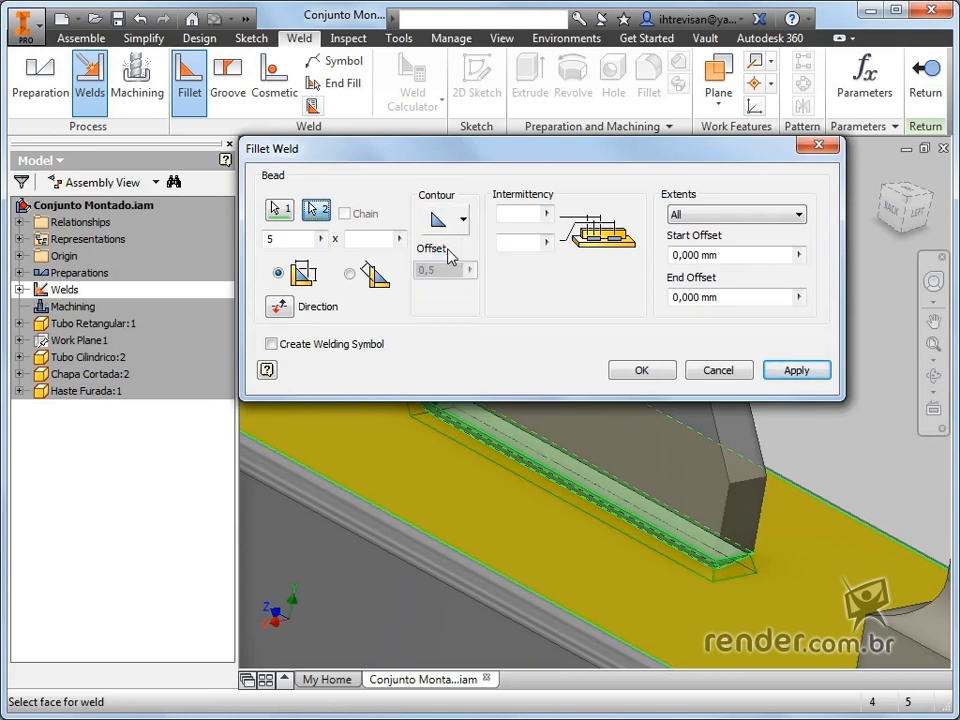
pyautogui.click(789, 369)
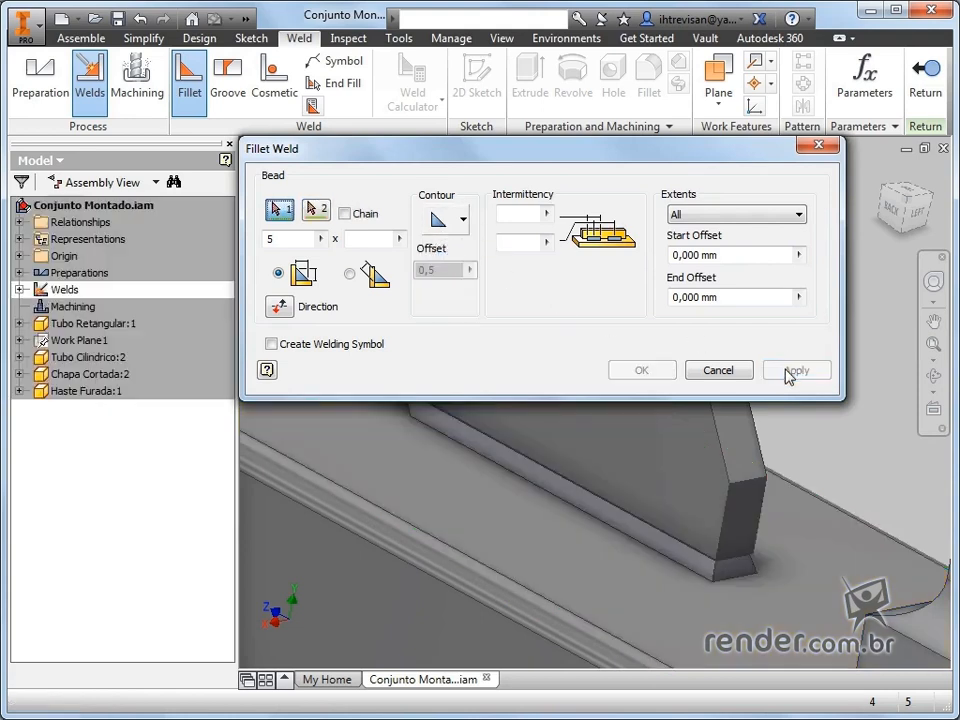
# Choose the cylindrical tube's outer face as the first face set of the next fillet weld.
pyautogui.moveTo(745, 540); pyautogui.dragTo(778, 655, button='middle')
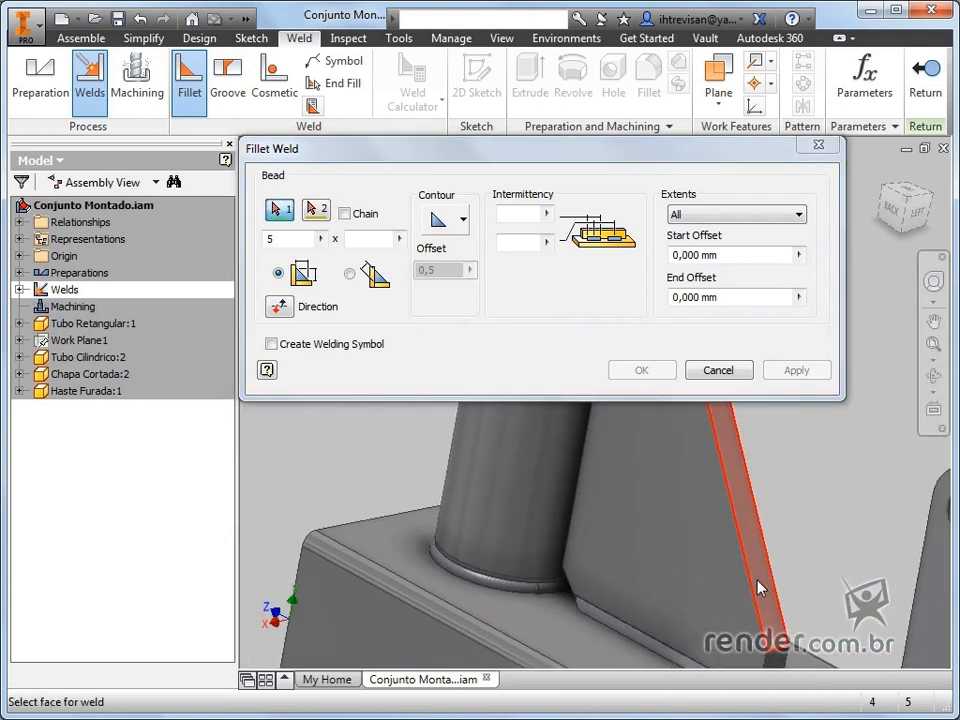
pyautogui.press('F6')
pyautogui.moveTo(768, 588); pyautogui.dragTo(805, 705, button='middle')
pyautogui.click(596, 405)
# Add the chamfered faces along the cut plate's upright edge as the second face set and create the weld to the cylindrical tube.
pyautogui.click(316, 209)
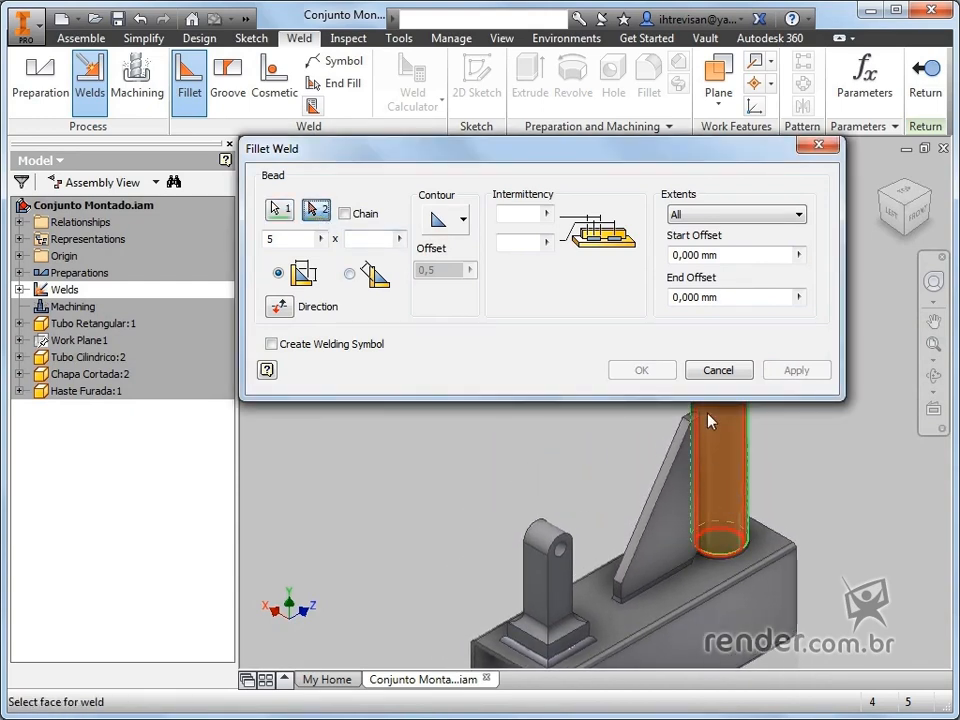
pyautogui.scroll(5, 708, 424)
pyautogui.keyDown('shift'); pyautogui.moveTo(708, 424); pyautogui.dragTo(819, 572, button='middle'); pyautogui.keyUp('shift')
pyautogui.click(591, 484)
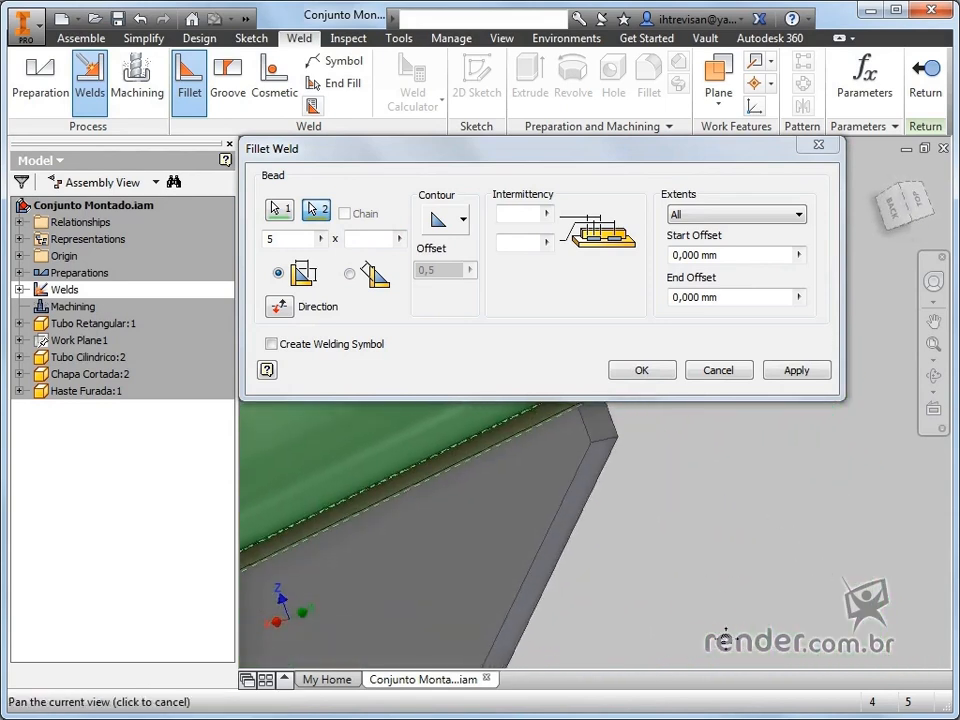
pyautogui.moveTo(714, 598); pyautogui.dragTo(654, 568, button='middle')
pyautogui.click(592, 505)
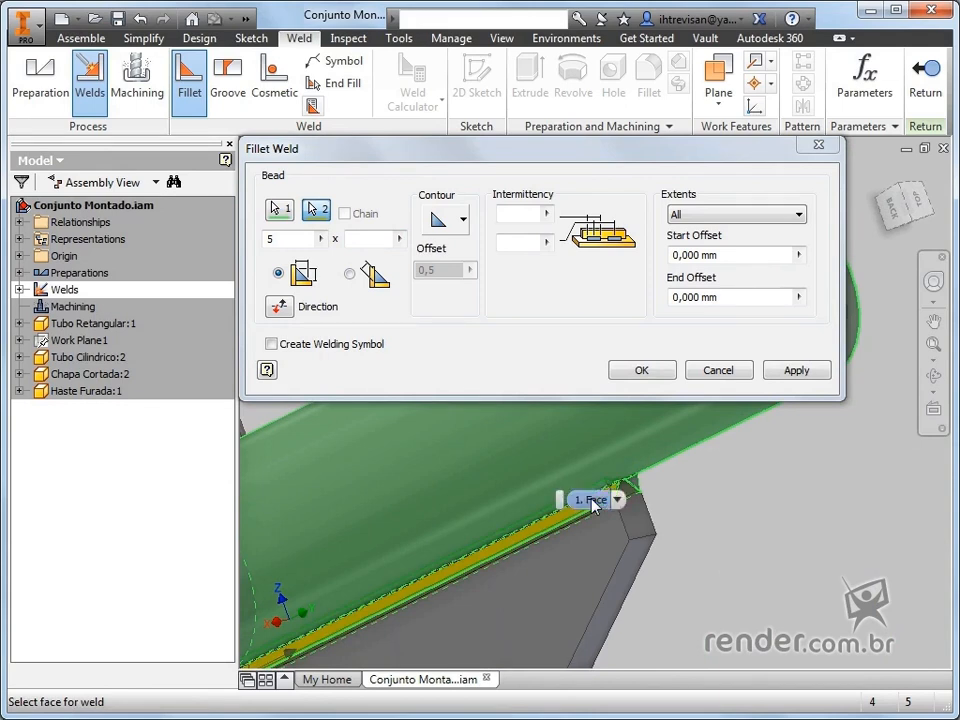
pyautogui.click(655, 380)
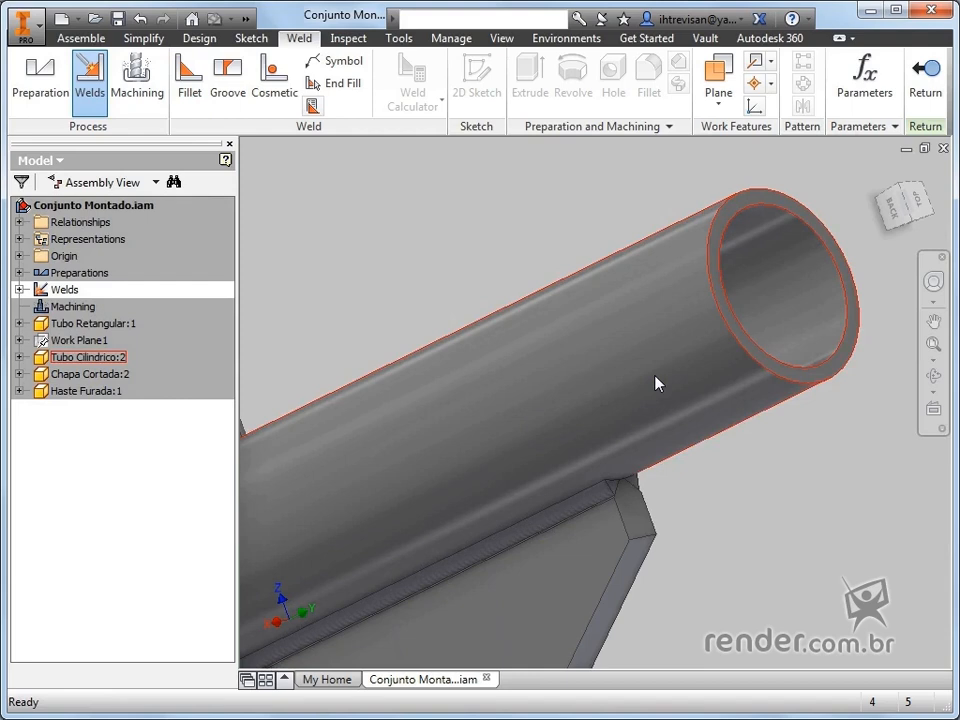
pyautogui.press('F6')
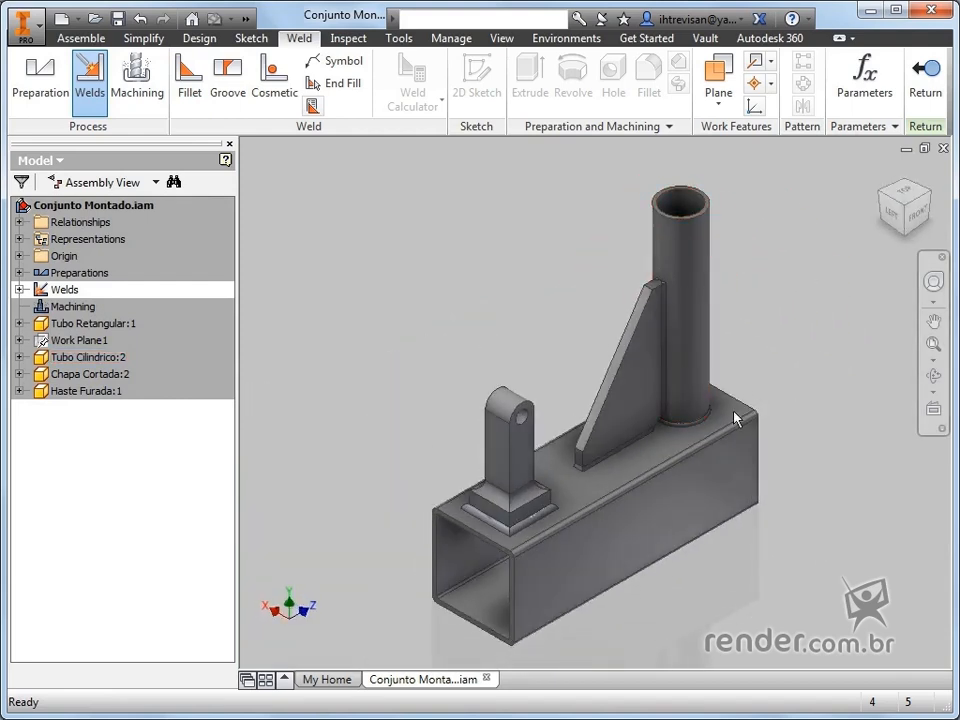
pyautogui.scroll(-3, 540, 506)
pyautogui.moveTo(598, 467); pyautogui.dragTo(538, 561, button='middle')
pyautogui.keyDown('shift'); pyautogui.moveTo(669, 231); pyautogui.dragTo(592, 192, button='middle'); pyautogui.keyUp('shift')
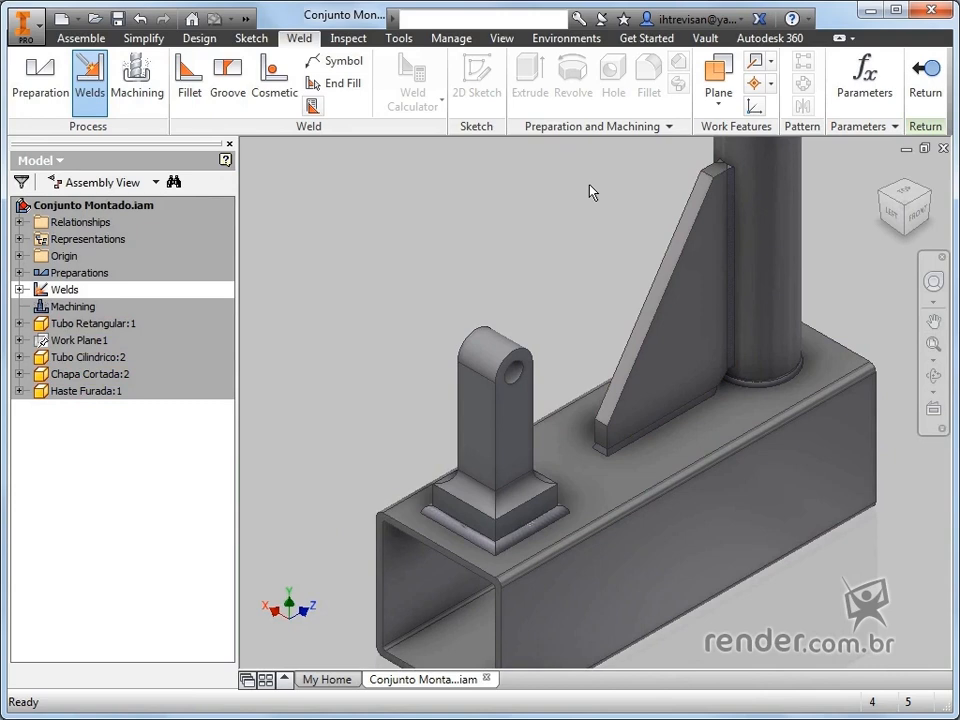
pyautogui.scroll(3, 590, 192)
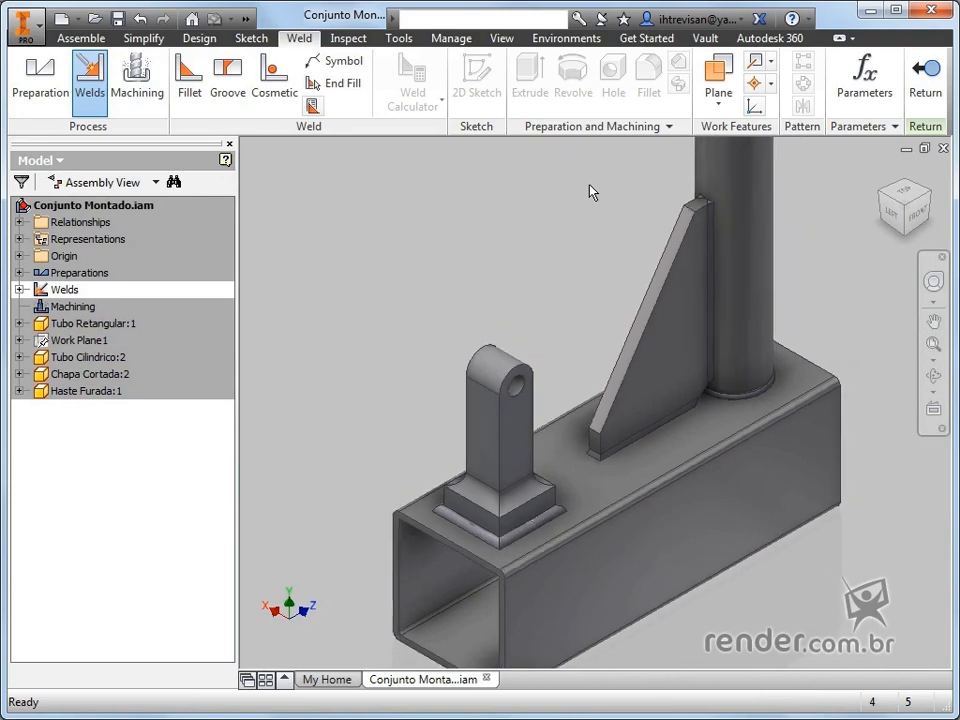